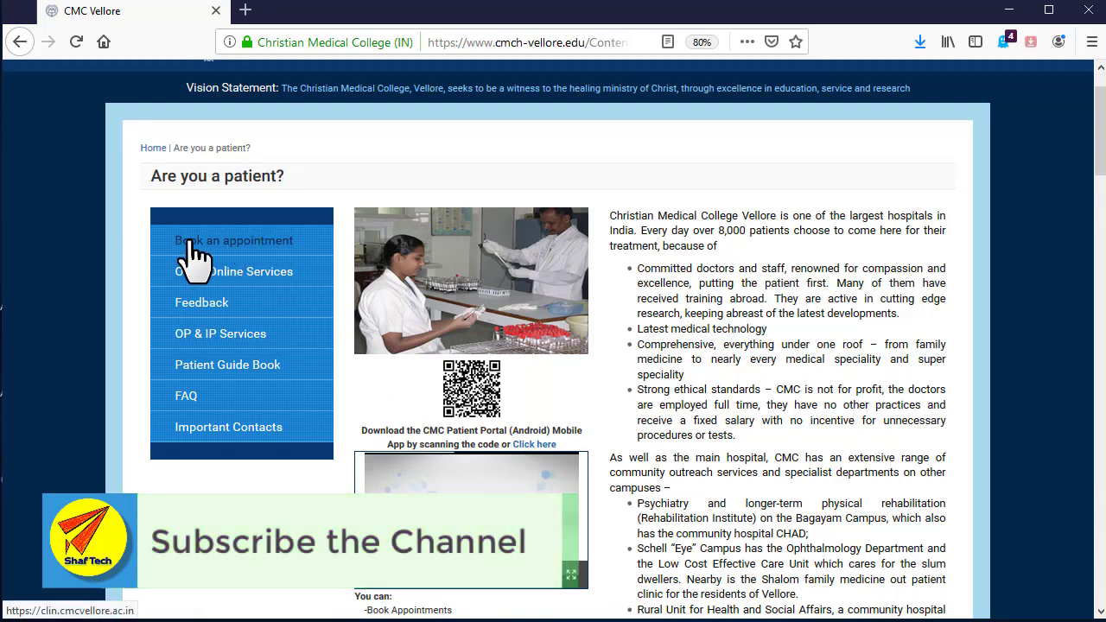
# - Begin a Book an appointment as a New Patient (First time to CMC) and tick I HAVE READ AND AGREED
pyautogui.click(259, 247)
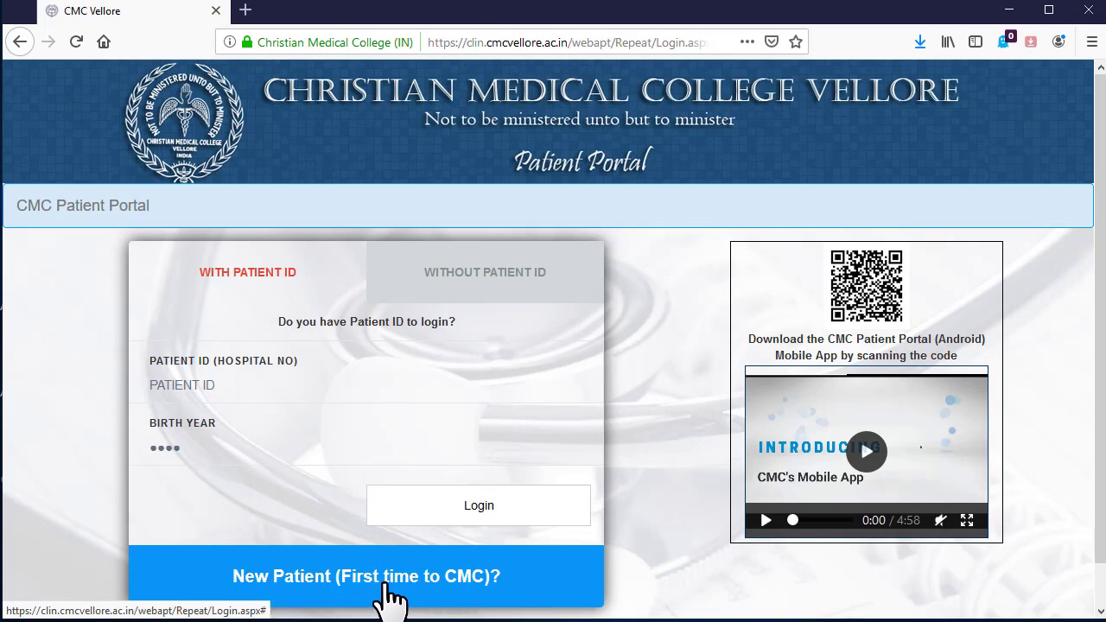
pyautogui.click(424, 579)
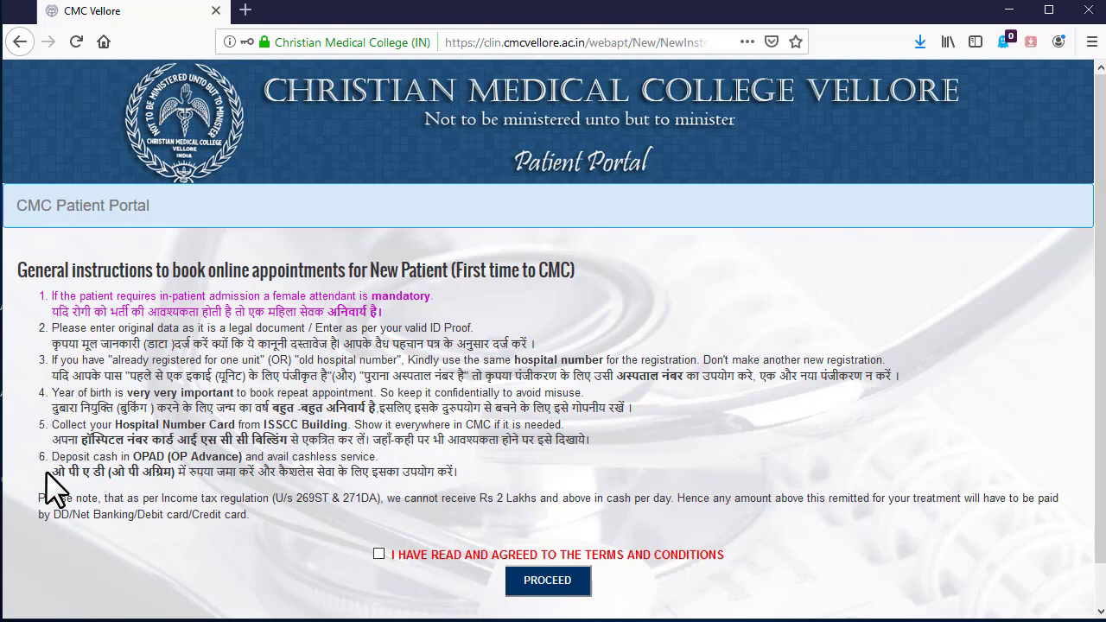
pyautogui.click(378, 555)
# - On the registration form, set the title to Mr. and enter the patient's full name
pyautogui.click(519, 586)
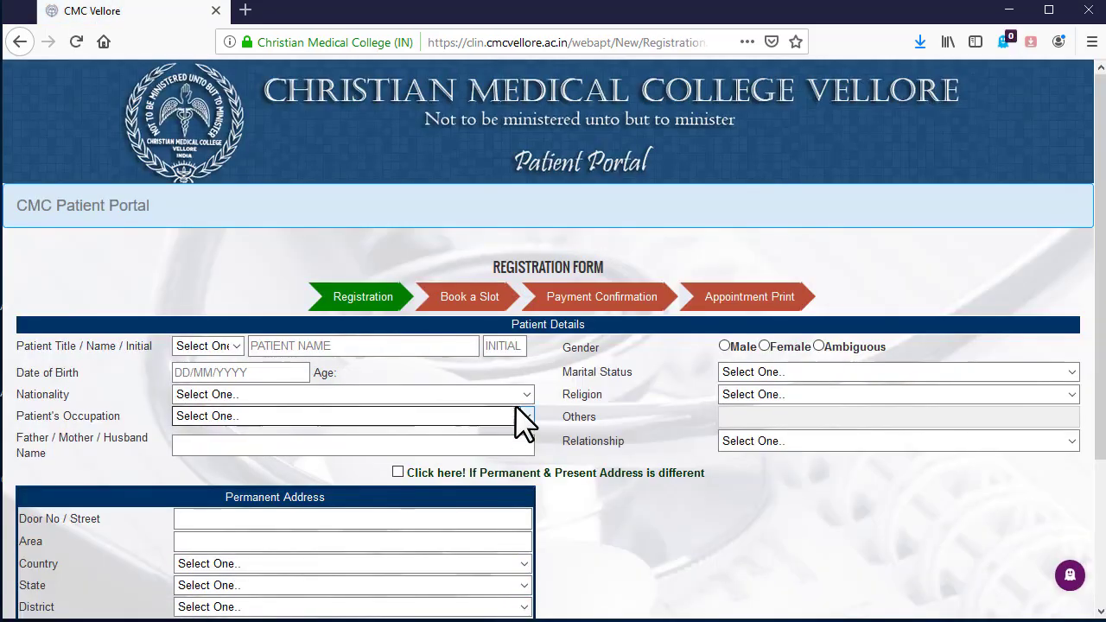
pyautogui.scroll(-3, 519, 400)
pyautogui.scroll(-2, 519, 400)
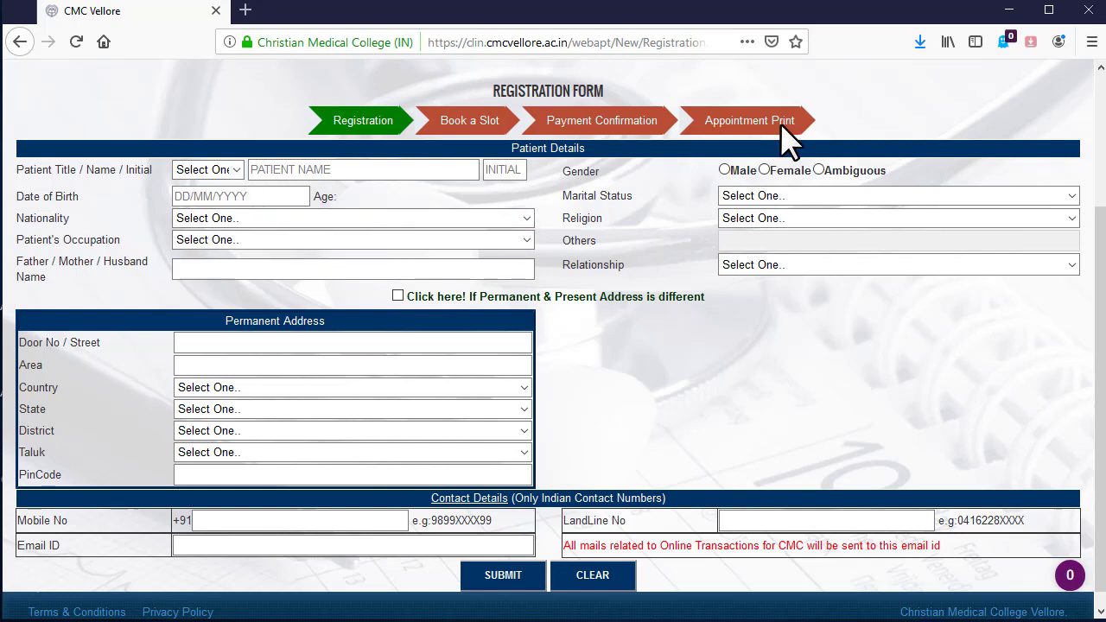
pyautogui.click(238, 172)
pyautogui.click(223, 214)
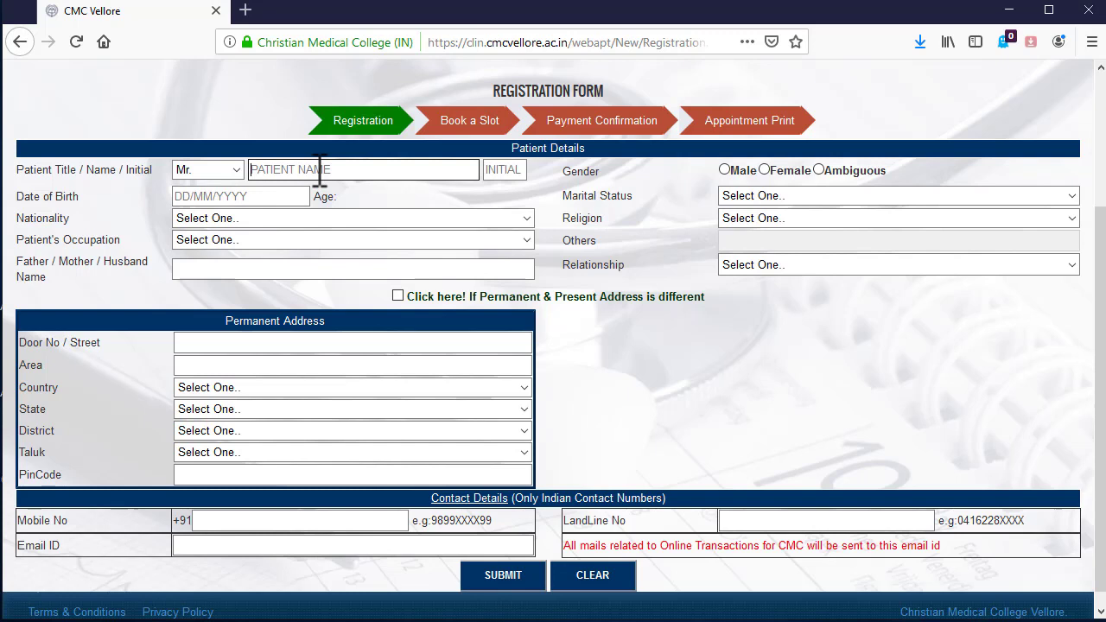
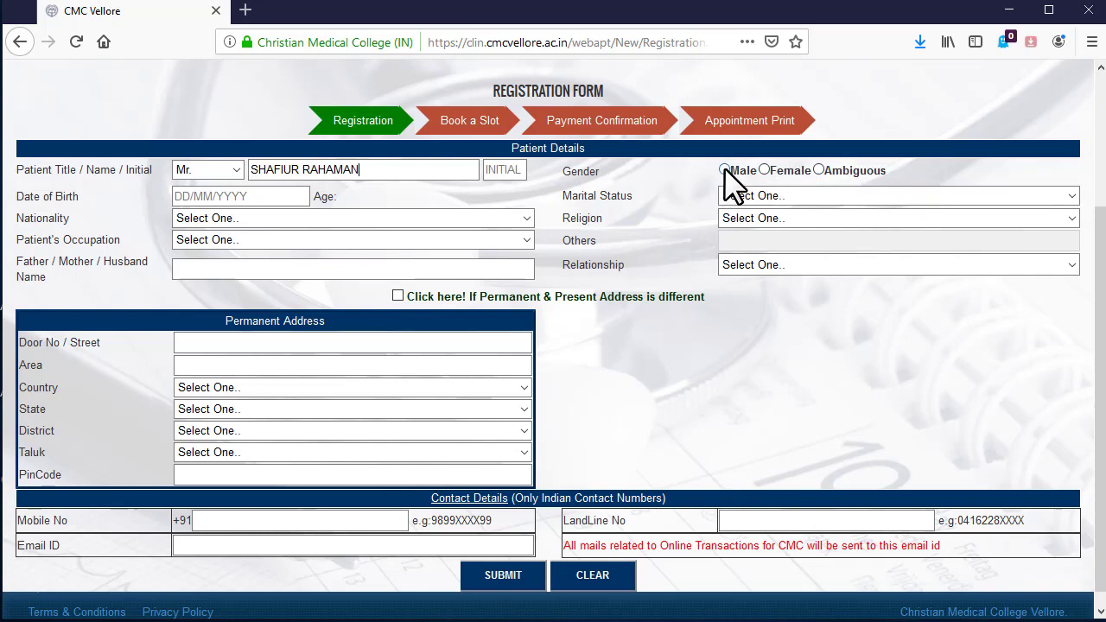
pyautogui.click(276, 198)
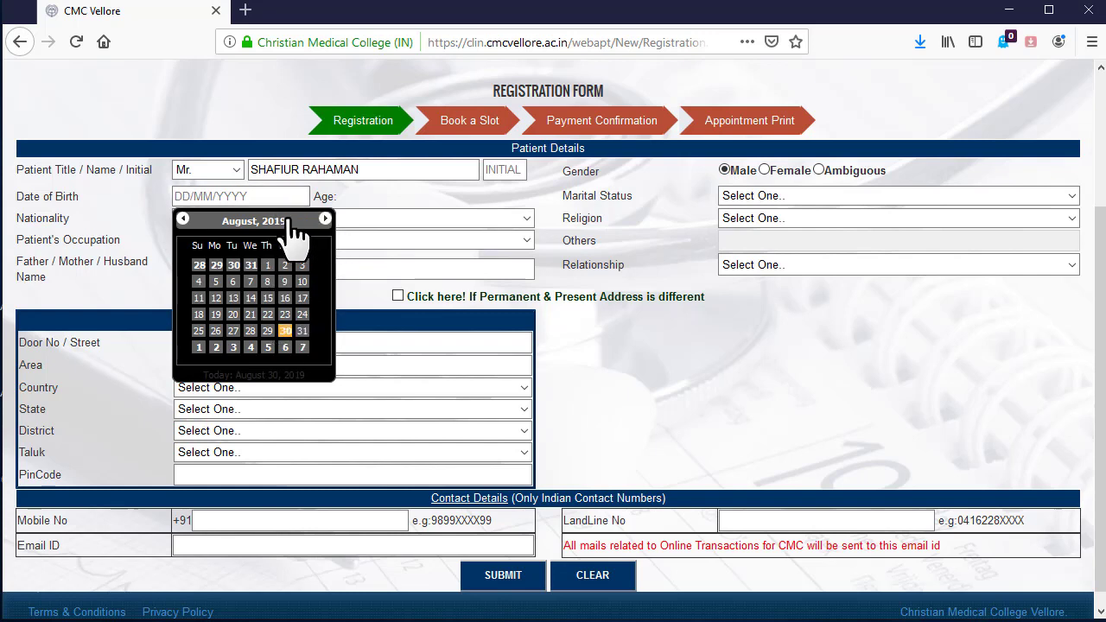
pyautogui.click(268, 221)
pyautogui.click(268, 223)
pyautogui.scroll(3, 262, 268)
pyautogui.click(257, 269)
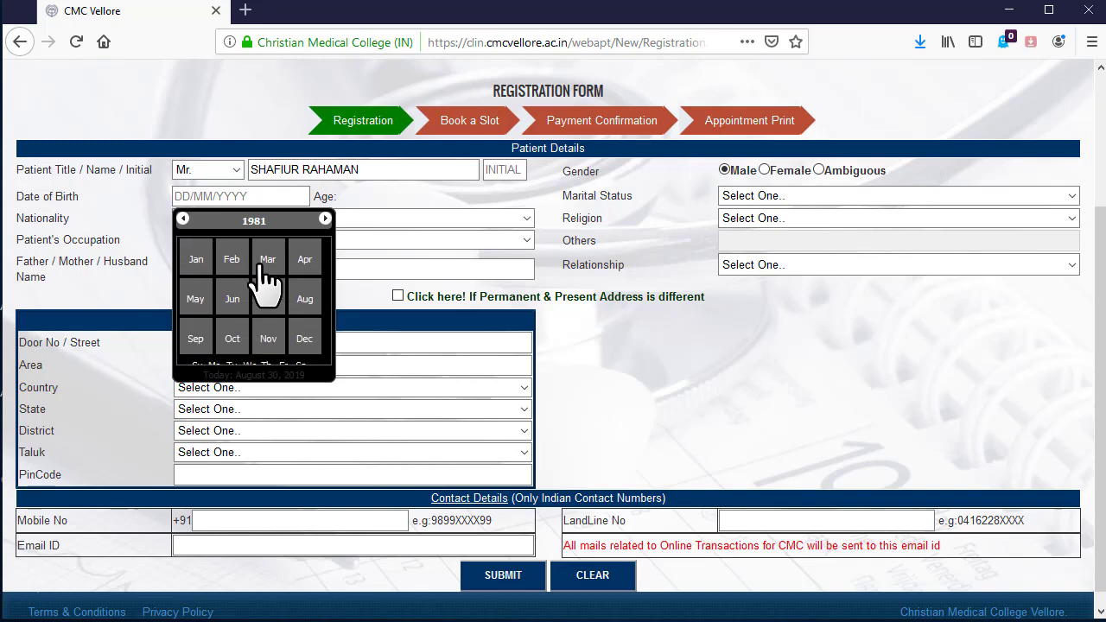
pyautogui.click(267, 261)
pyautogui.click(268, 261)
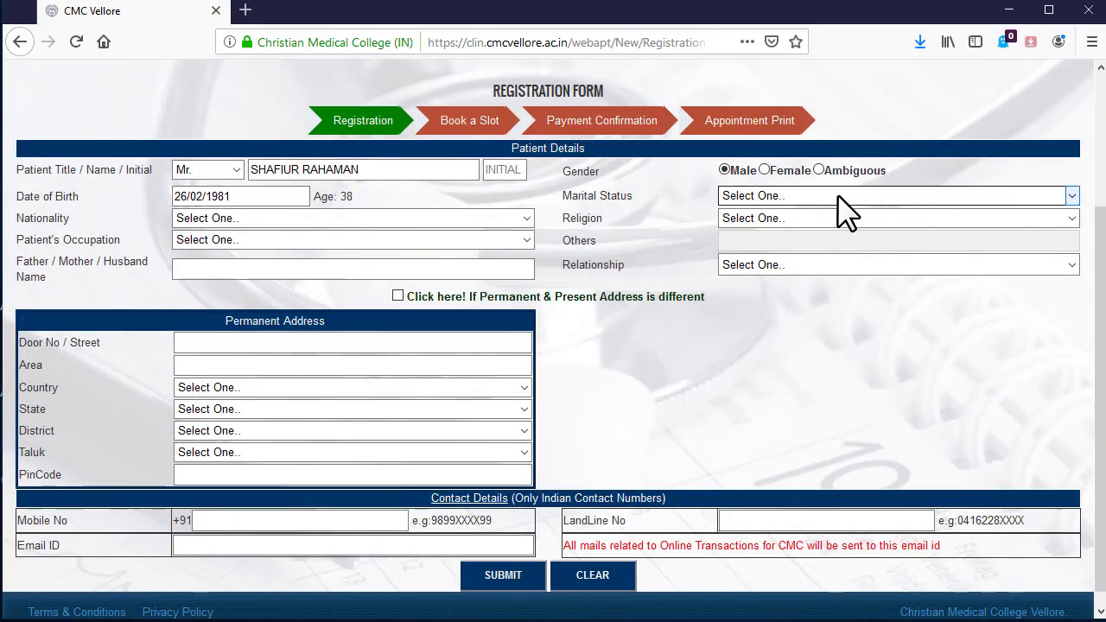
# - Set the marital status to MARRIED
pyautogui.click(839, 197)
pyautogui.click(817, 235)
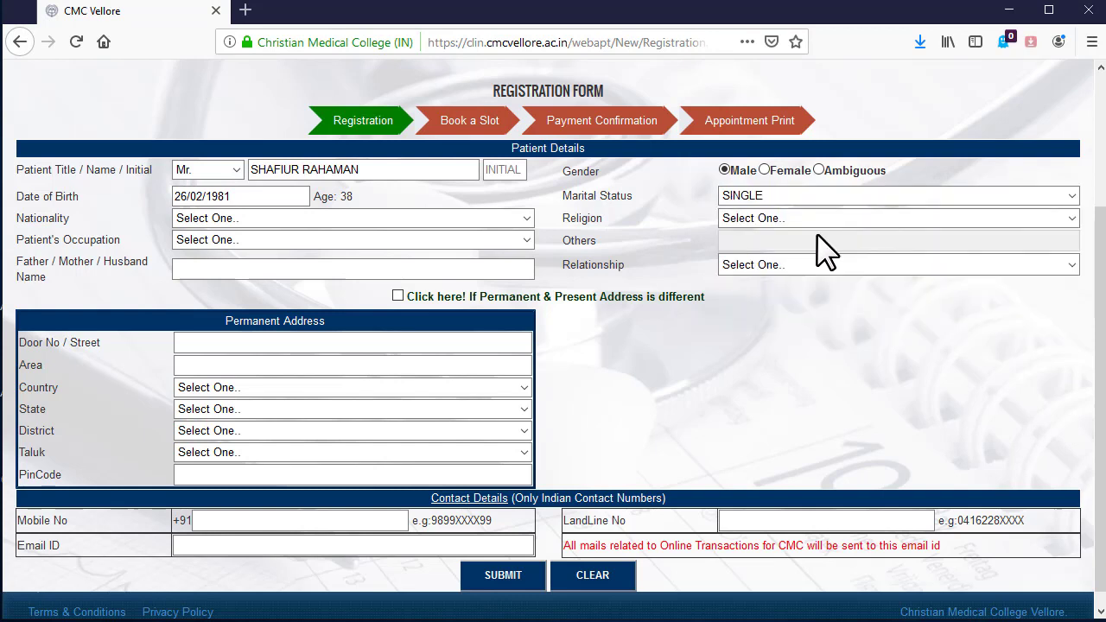
pyautogui.click(933, 197)
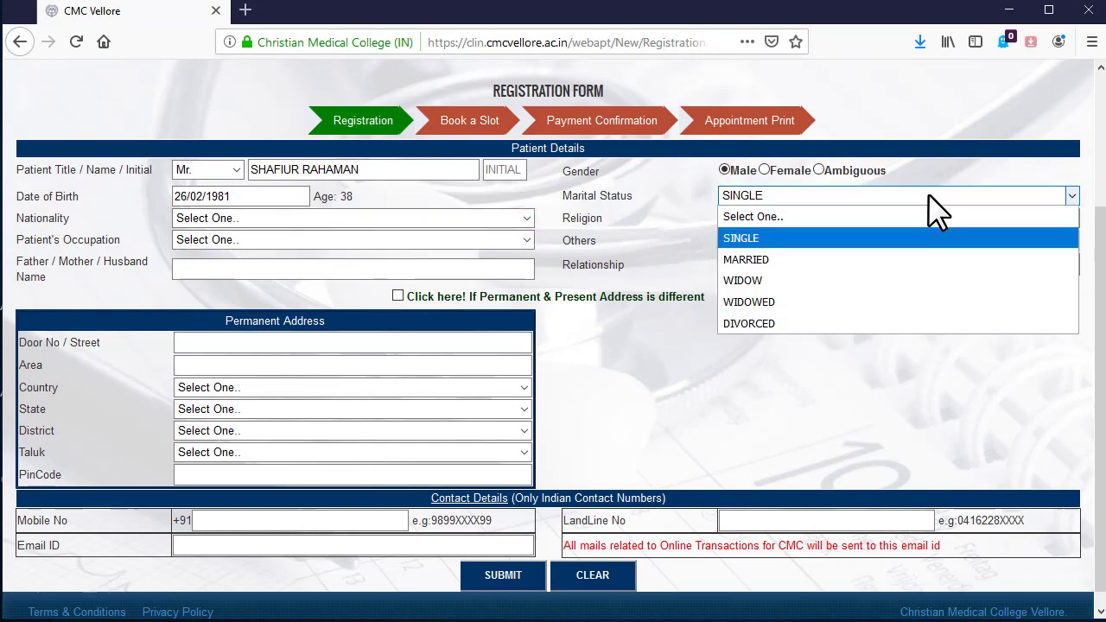
pyautogui.click(912, 259)
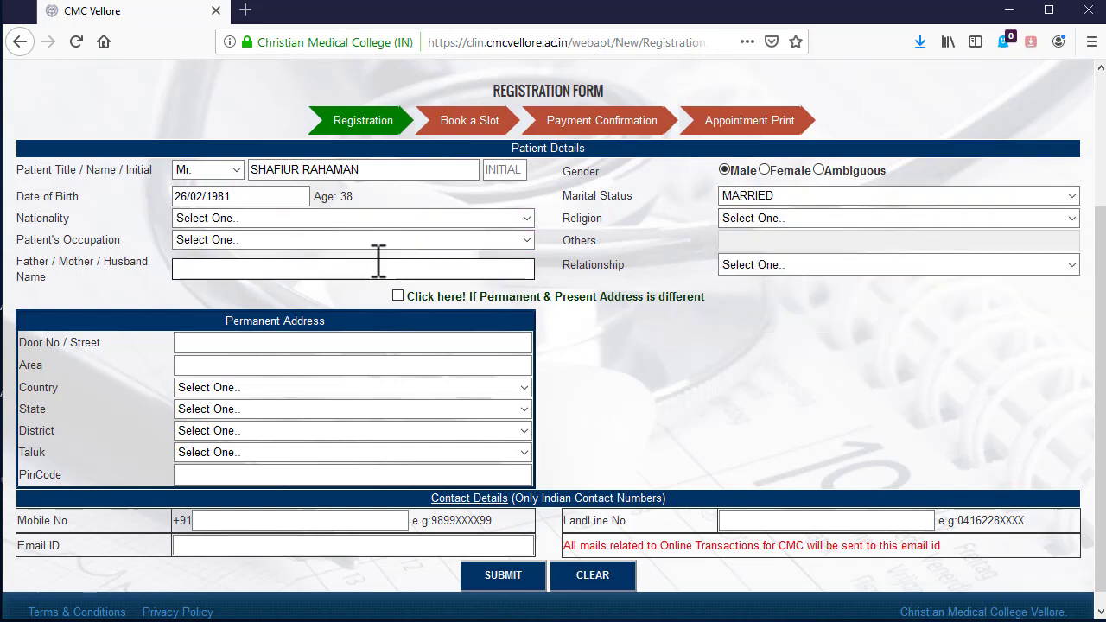
# - Set nationality to INDIAN, religion to MUSLIM and occupation to BUSINESS
pyautogui.click(396, 227)
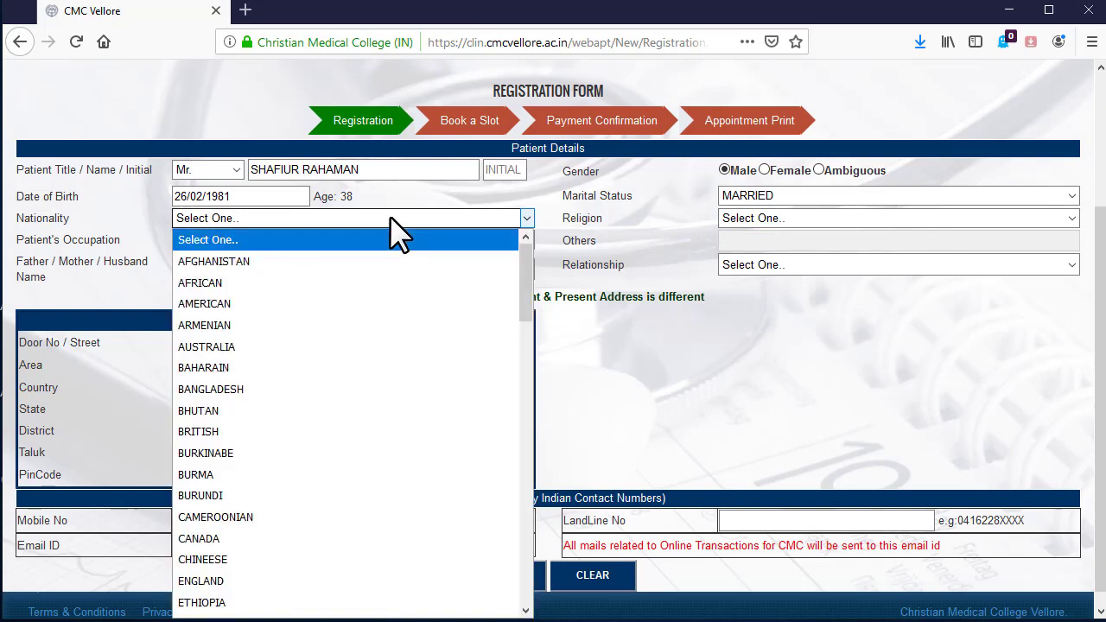
pyautogui.press('i')
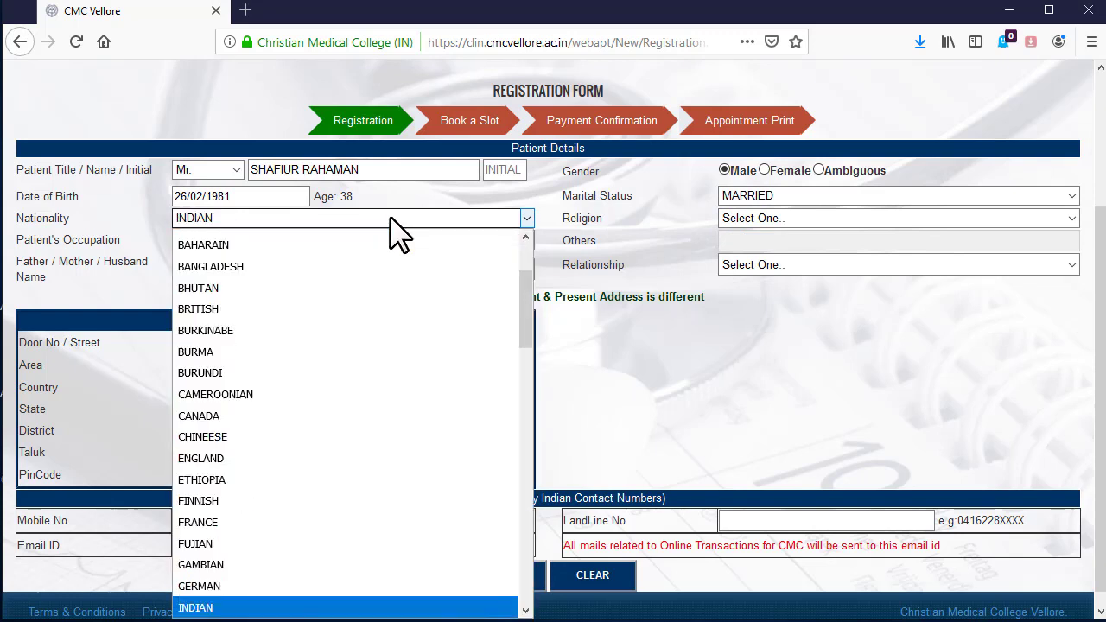
pyautogui.click(287, 608)
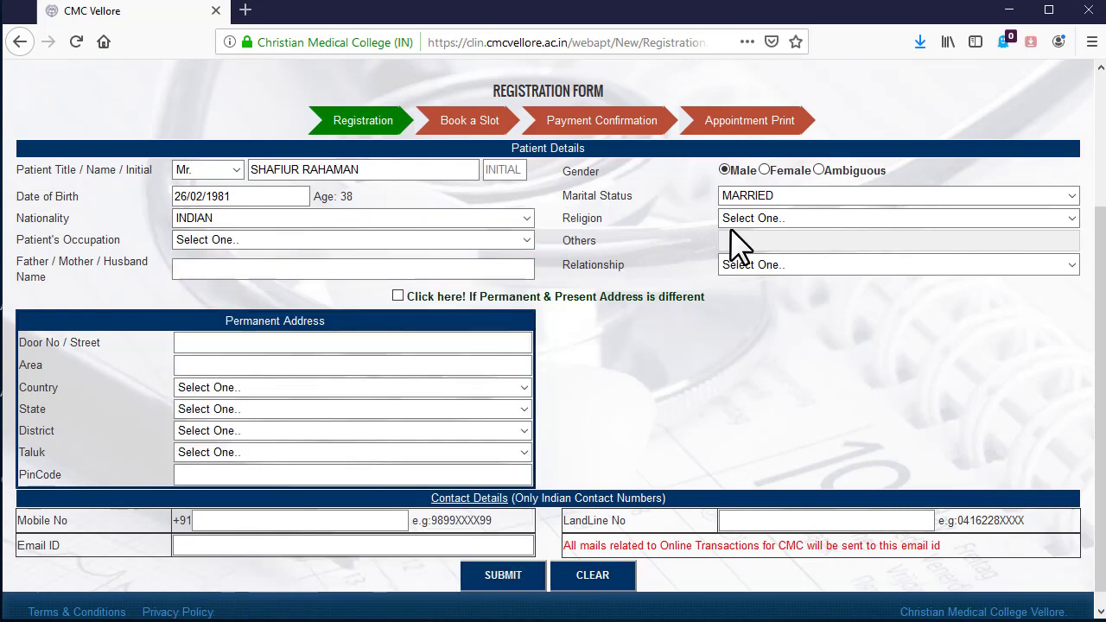
pyautogui.click(776, 218)
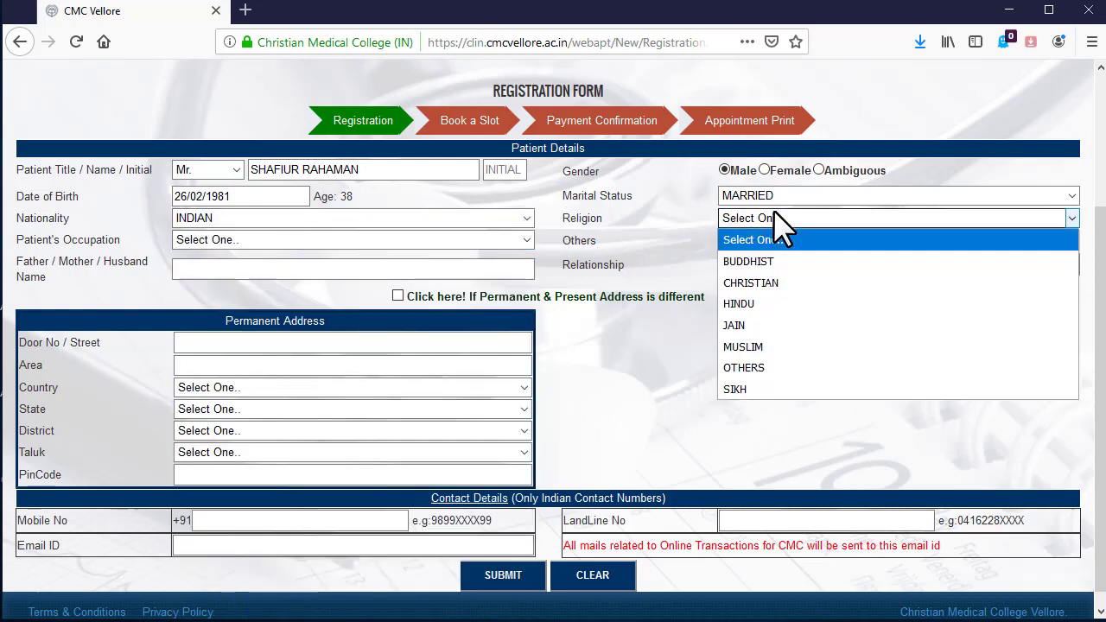
pyautogui.click(763, 347)
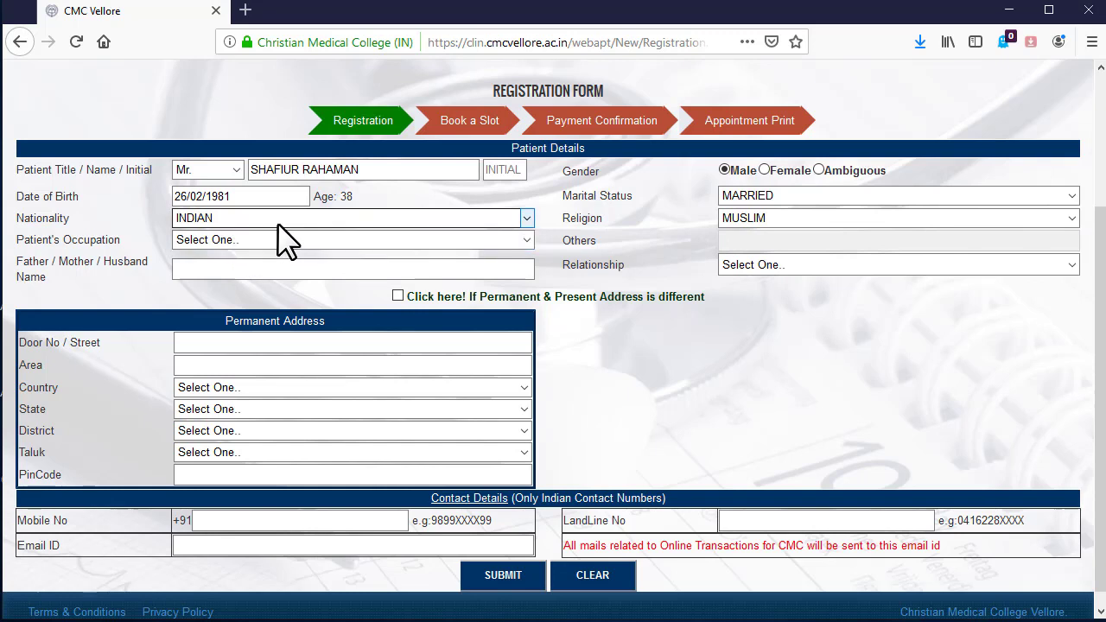
pyautogui.click(268, 242)
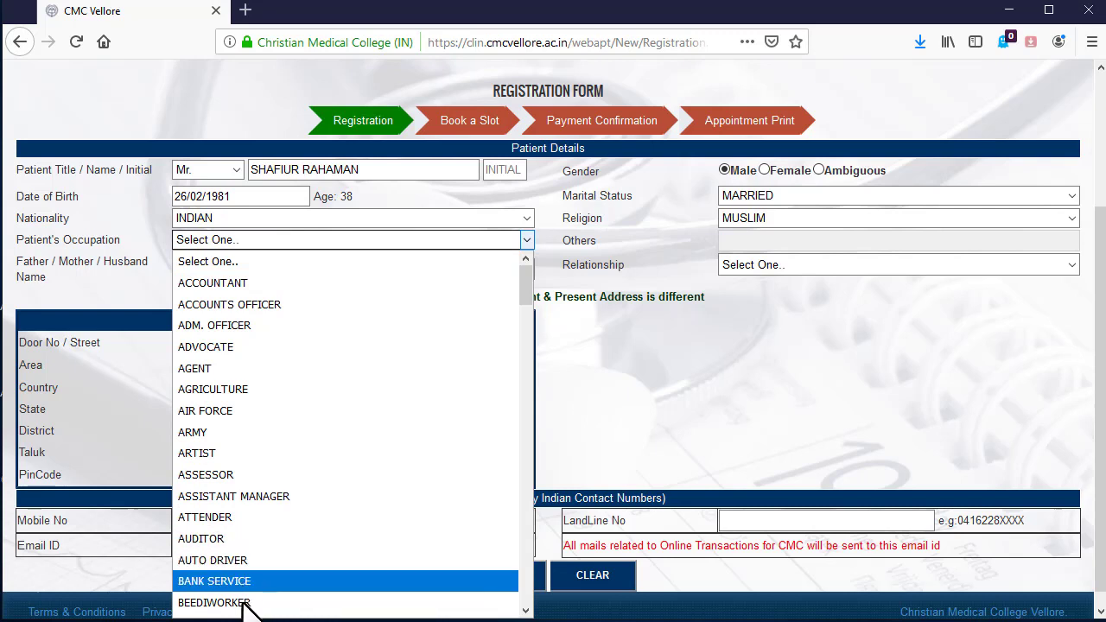
pyautogui.click(229, 268)
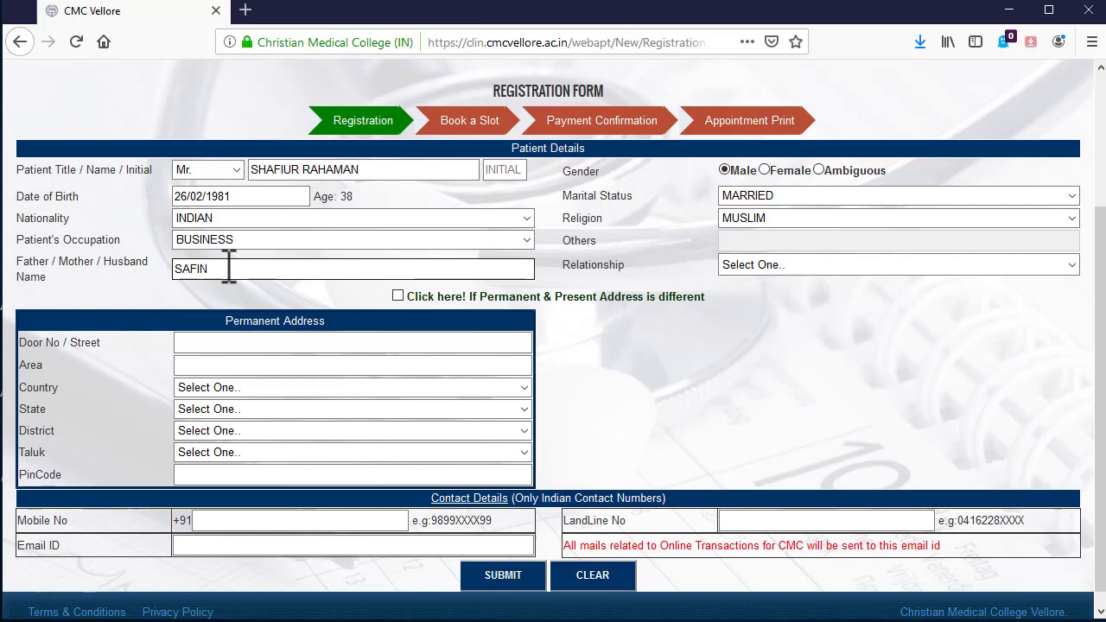
# - Enter the father's name with relationship FATHER and start the Door No / Street field
pyautogui.write('MAN')
pyautogui.click(871, 262)
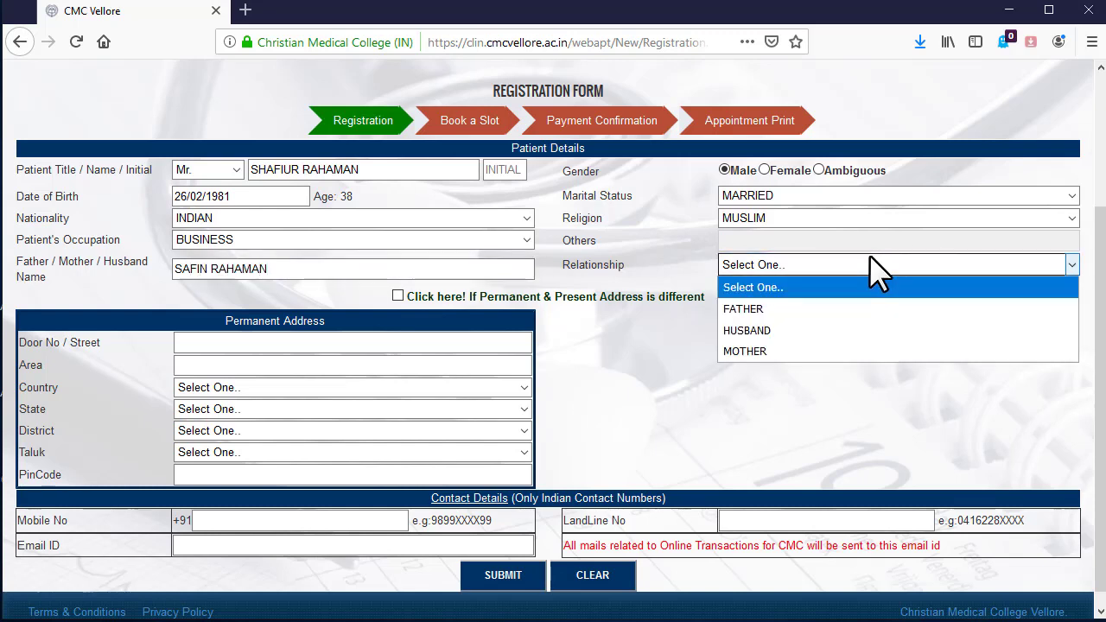
pyautogui.click(852, 309)
pyautogui.click(219, 344)
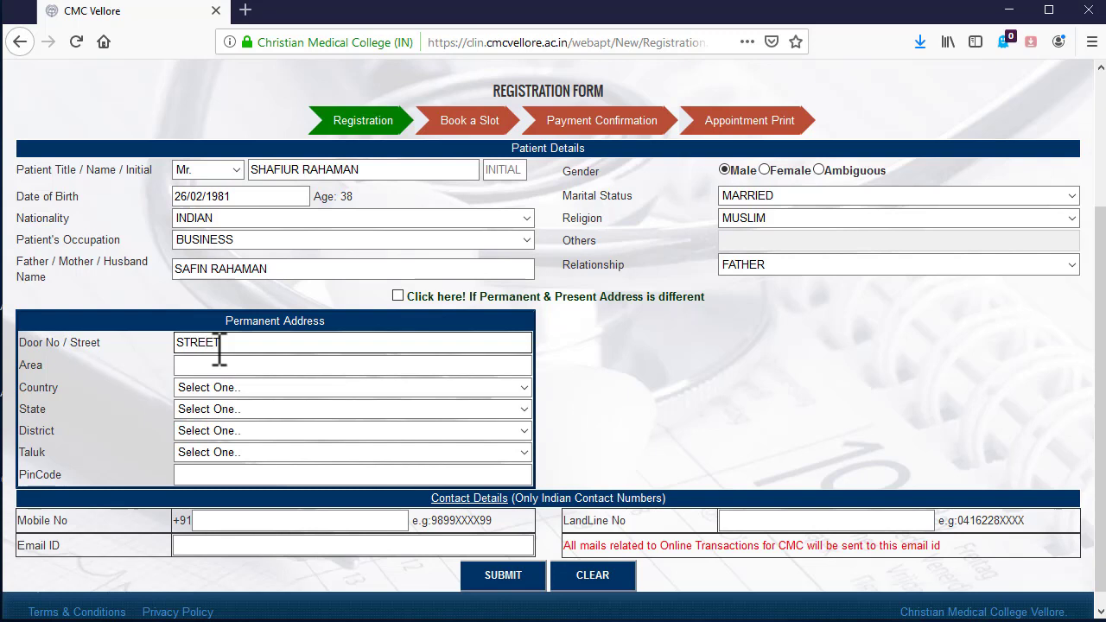
# - Enter the area and set the country to INDIA
pyautogui.click(219, 367)
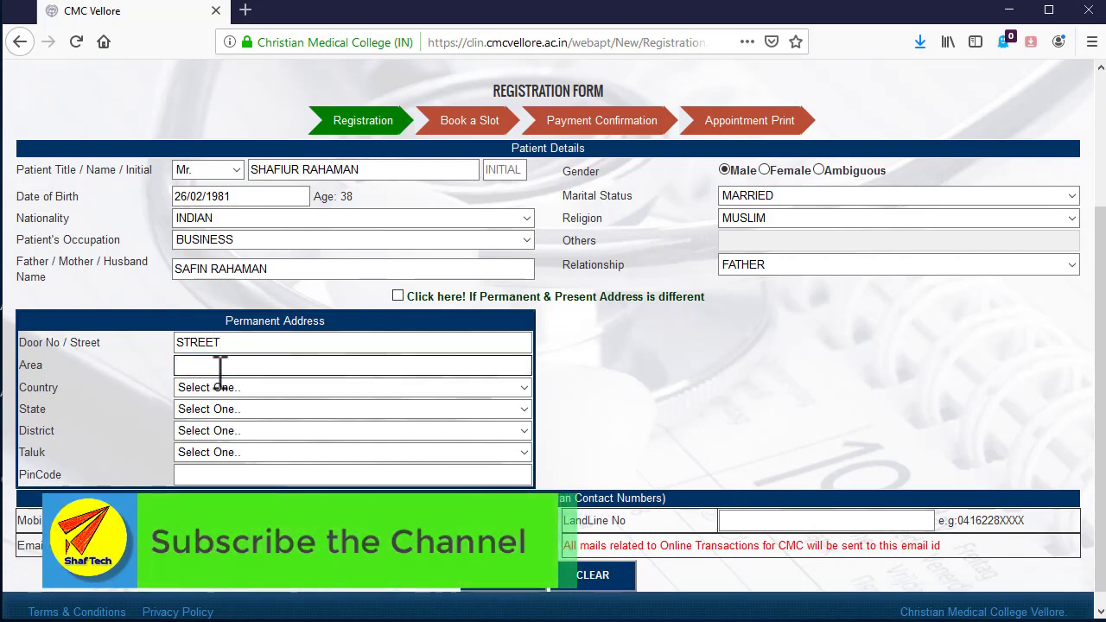
pyautogui.write('DUBRAJPUR')
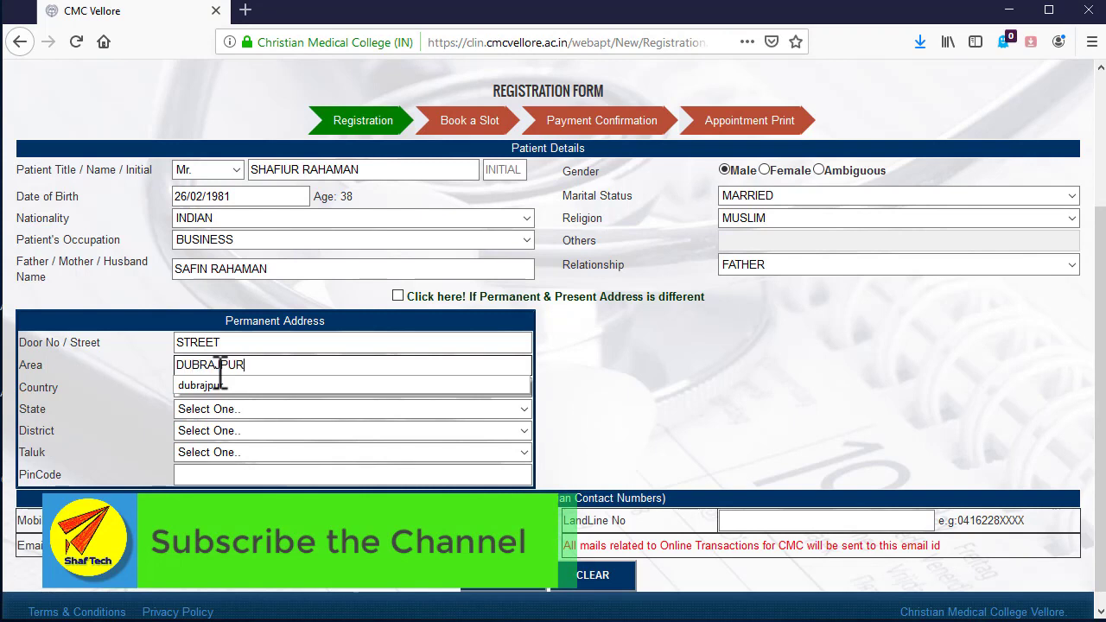
pyautogui.click(304, 431)
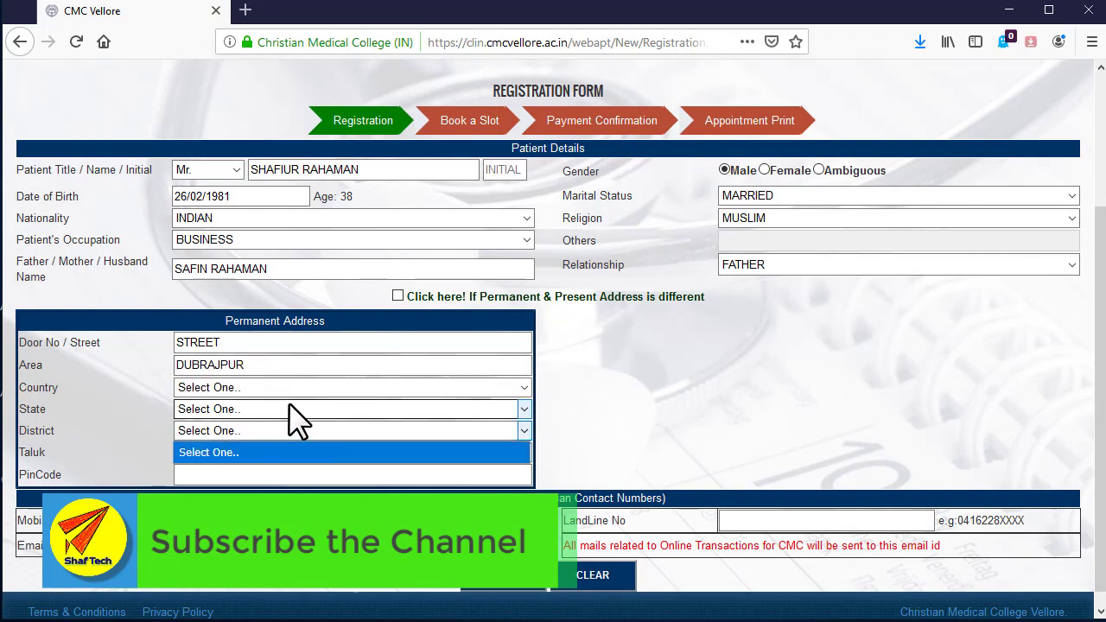
pyautogui.click(280, 386)
pyautogui.write('india')
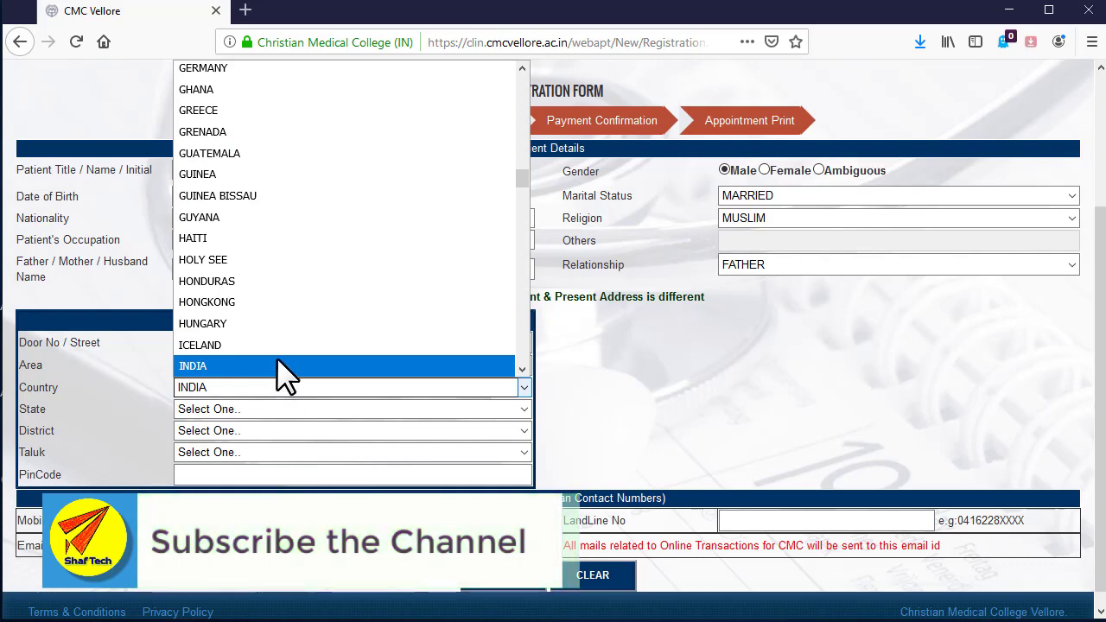
pyautogui.click(232, 363)
# - Set the state to WEST BENGAL and the district to BARDHAMAN
pyautogui.click(250, 412)
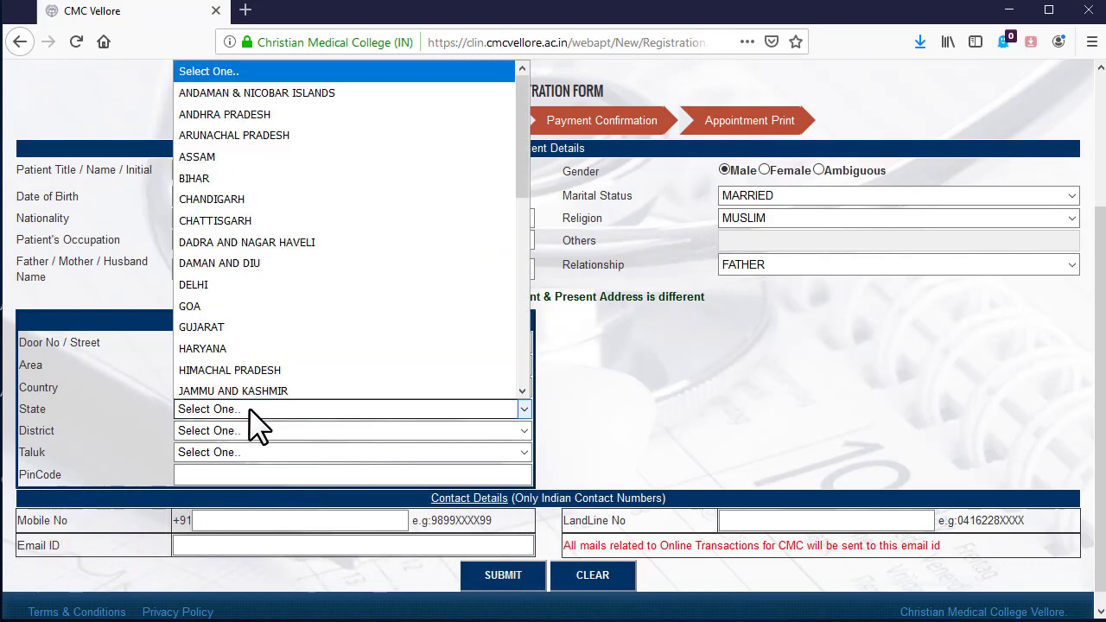
pyautogui.write('w')
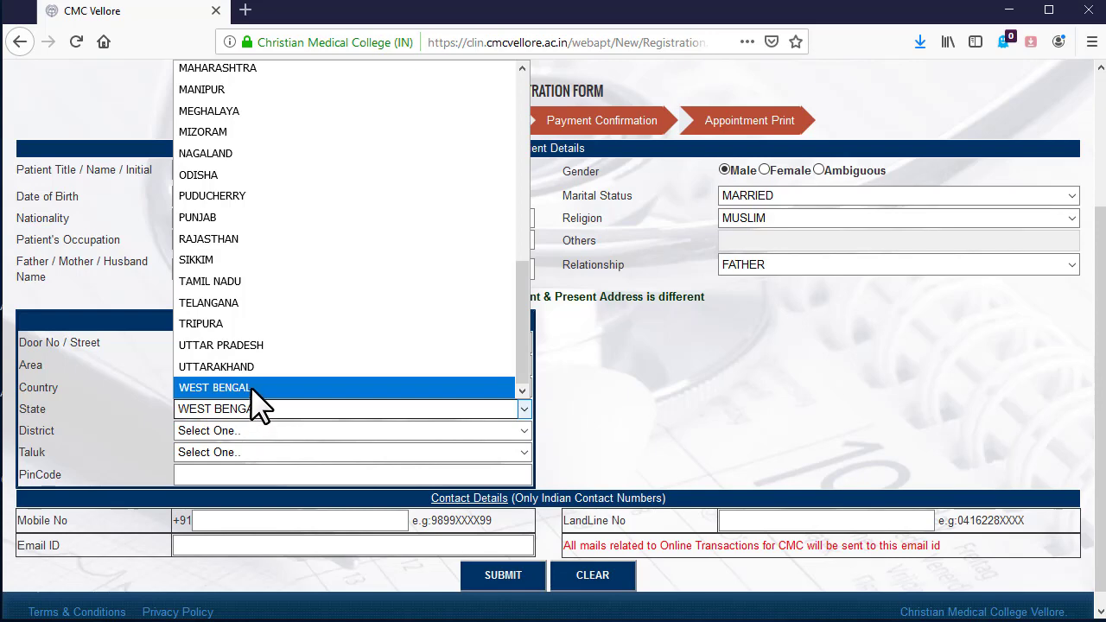
pyautogui.click(261, 431)
pyautogui.click(261, 431)
pyautogui.click(264, 410)
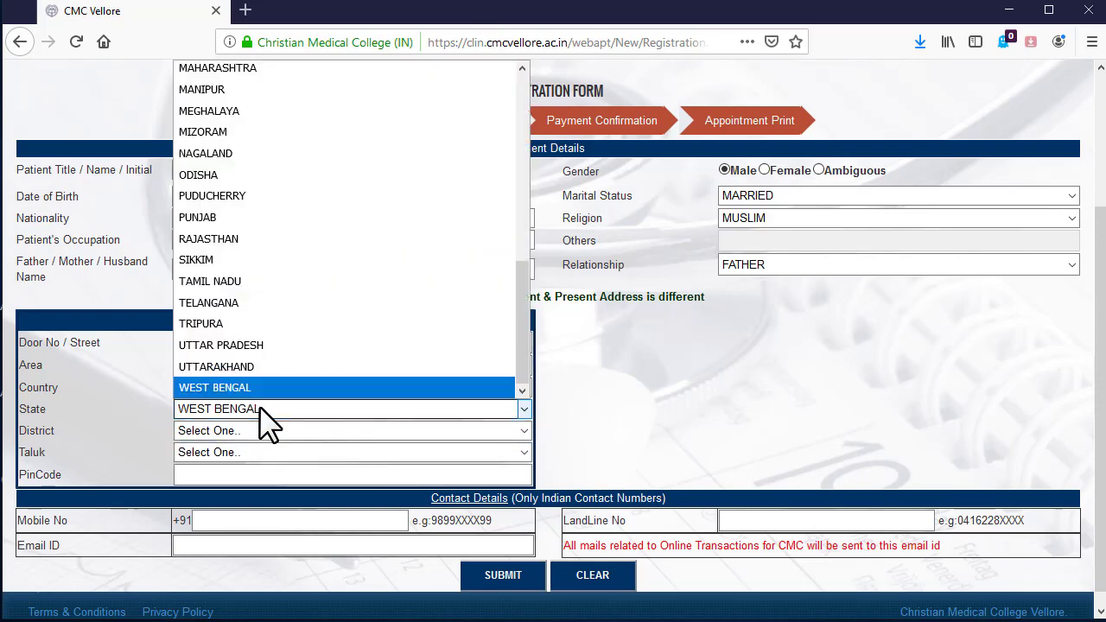
pyautogui.click(262, 391)
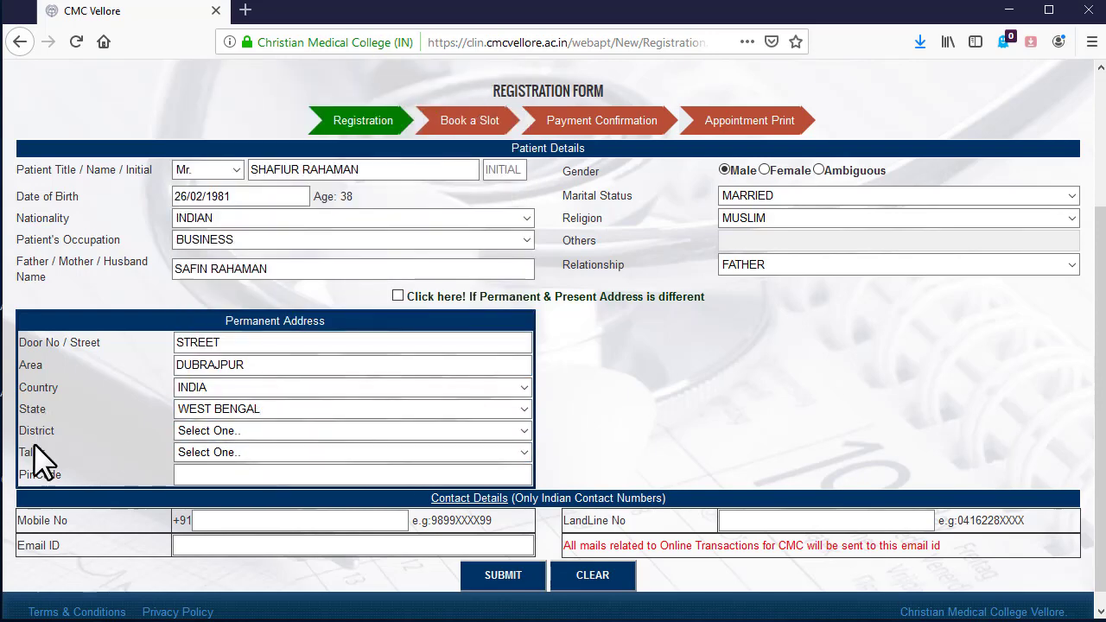
pyautogui.click(346, 436)
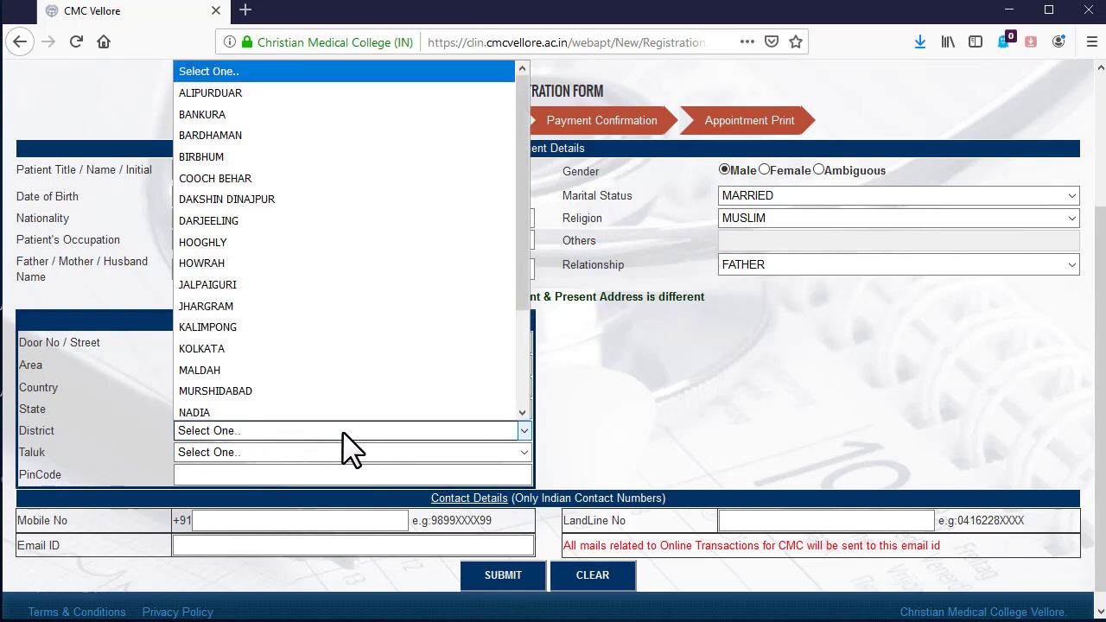
pyautogui.click(312, 131)
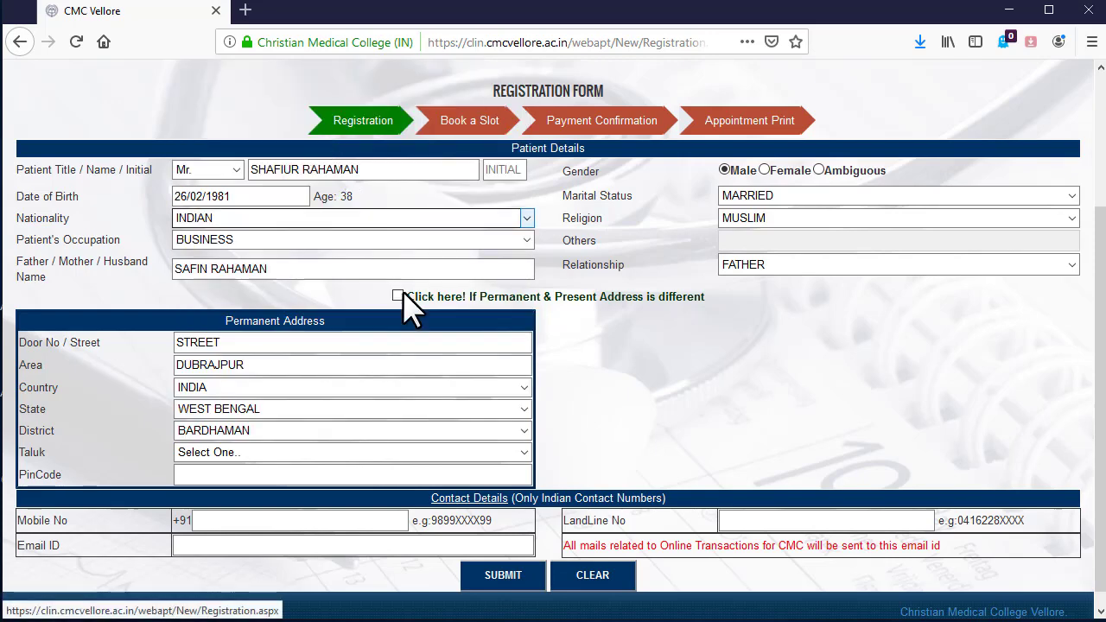
# - Choose taluk AUSGRAM - I and enter the PIN code
pyautogui.click(220, 467)
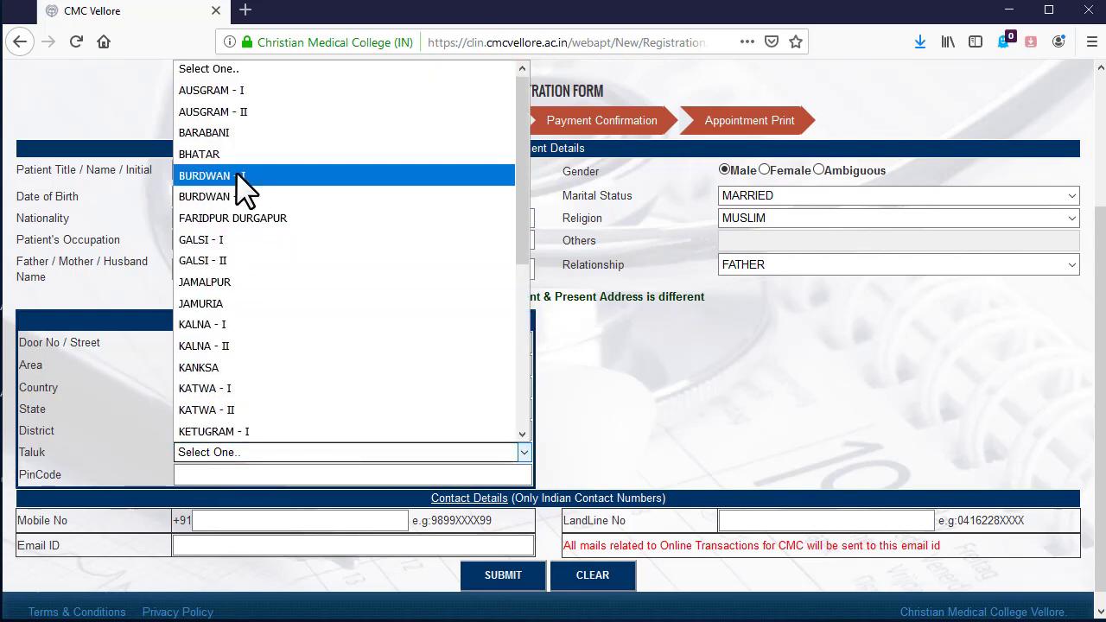
pyautogui.click(236, 173)
pyautogui.click(210, 478)
pyautogui.write('731248')
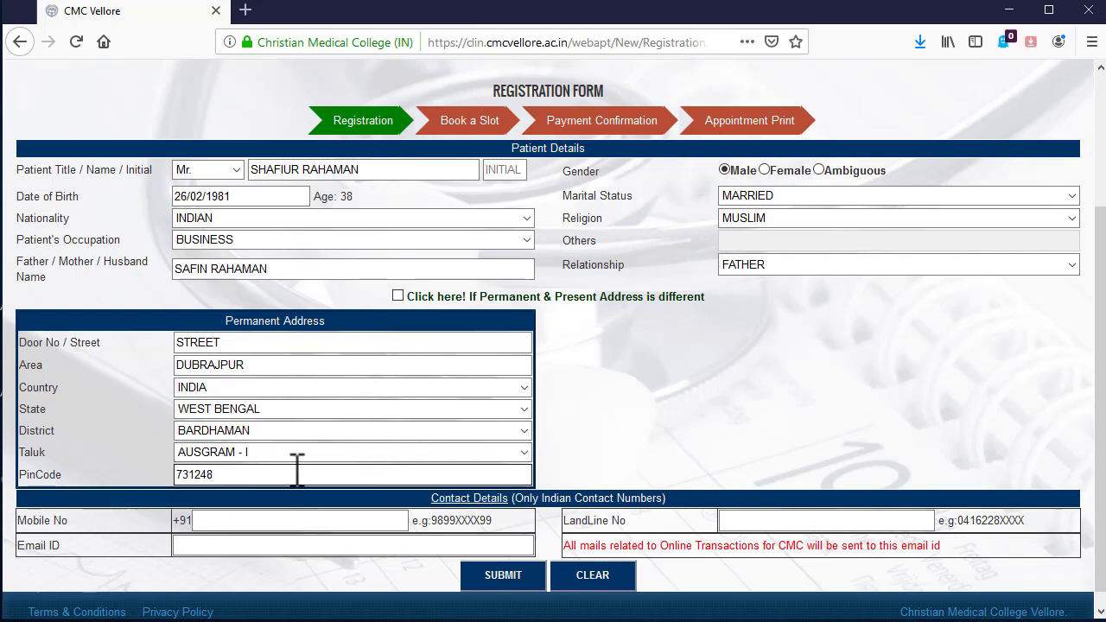
# - Fill in the patient's mobile number and e-mail address to complete registration
pyautogui.click(294, 546)
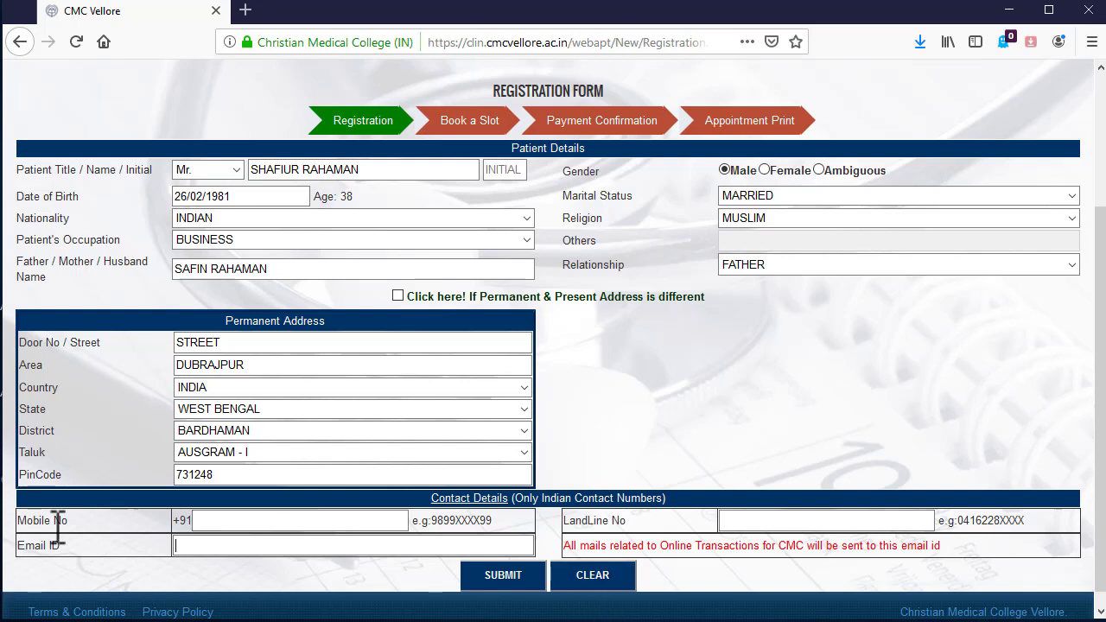
pyautogui.click(371, 538)
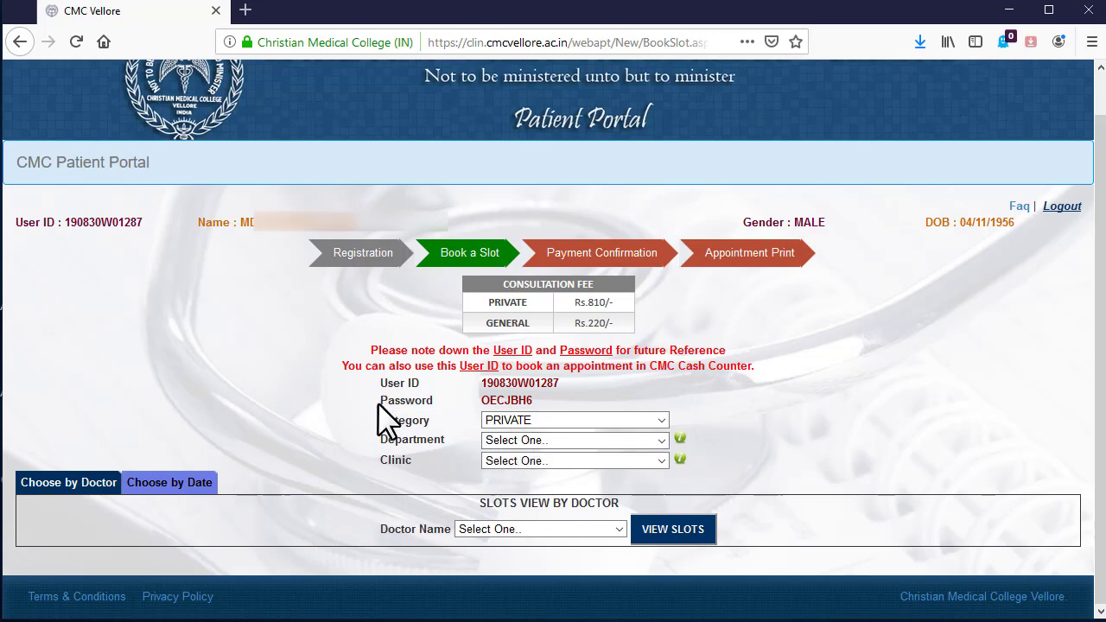
# - Select MEDICINE in the Department list, bringing up the General Health clinic specialization popup
pyautogui.click(518, 441)
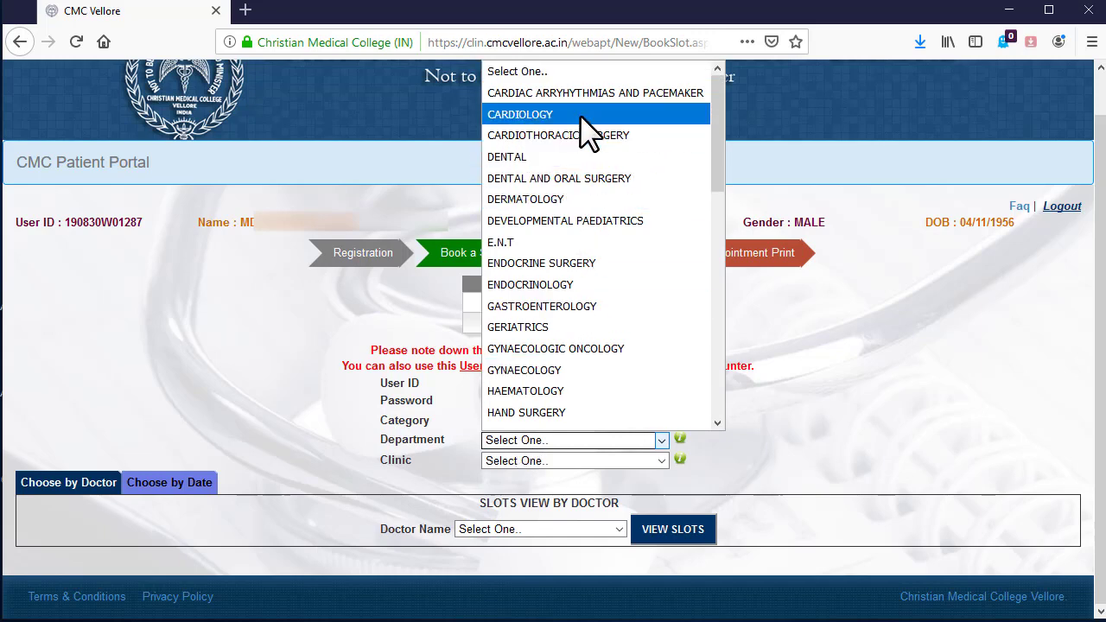
pyautogui.scroll(-2, 587, 277)
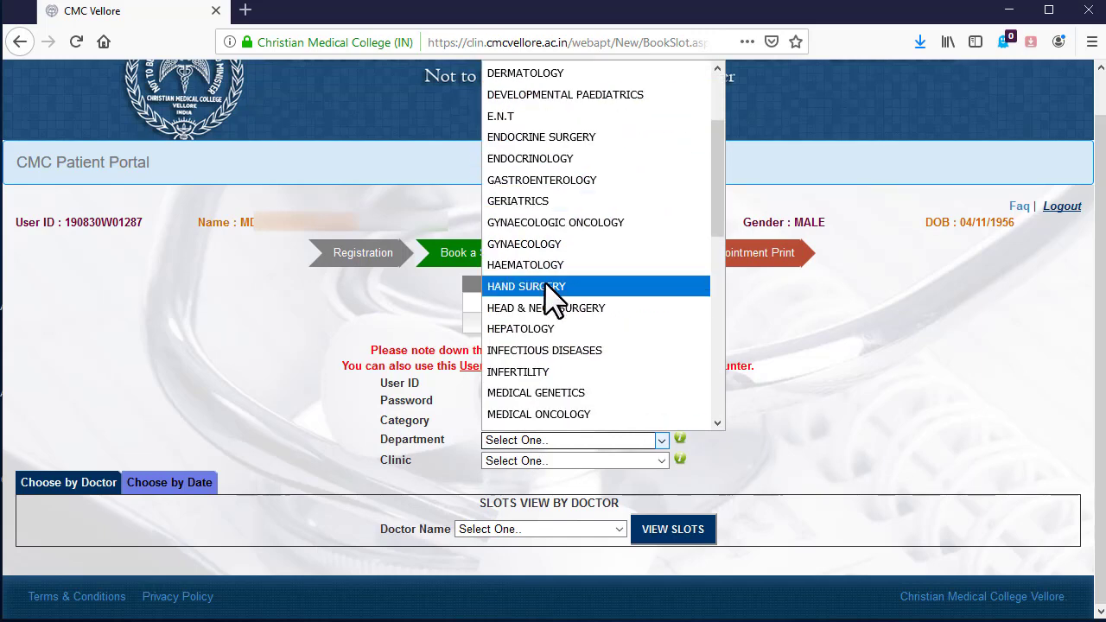
pyautogui.scroll(-1, 553, 298)
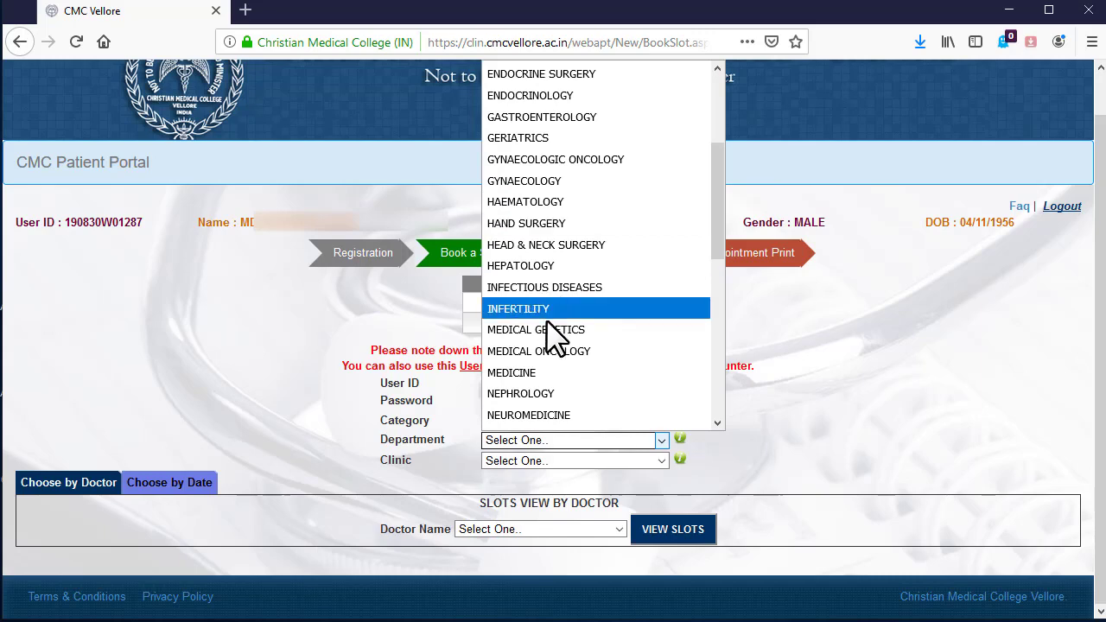
pyautogui.click(531, 374)
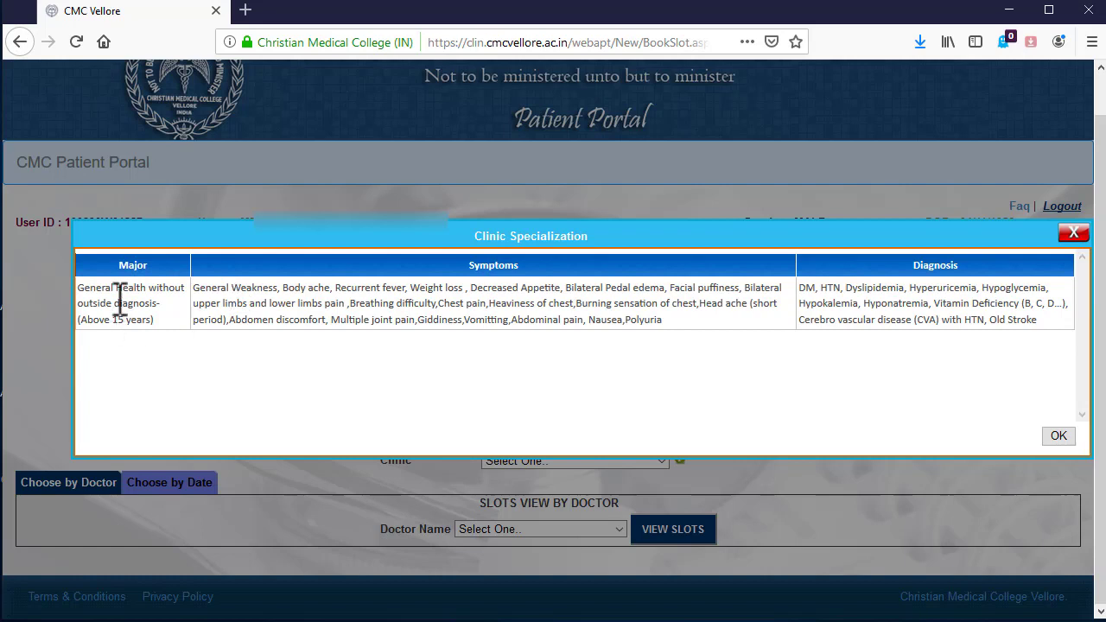
# - Dismiss the specialization popup and set the clinic to MEDICINE 1
pyautogui.click(1060, 441)
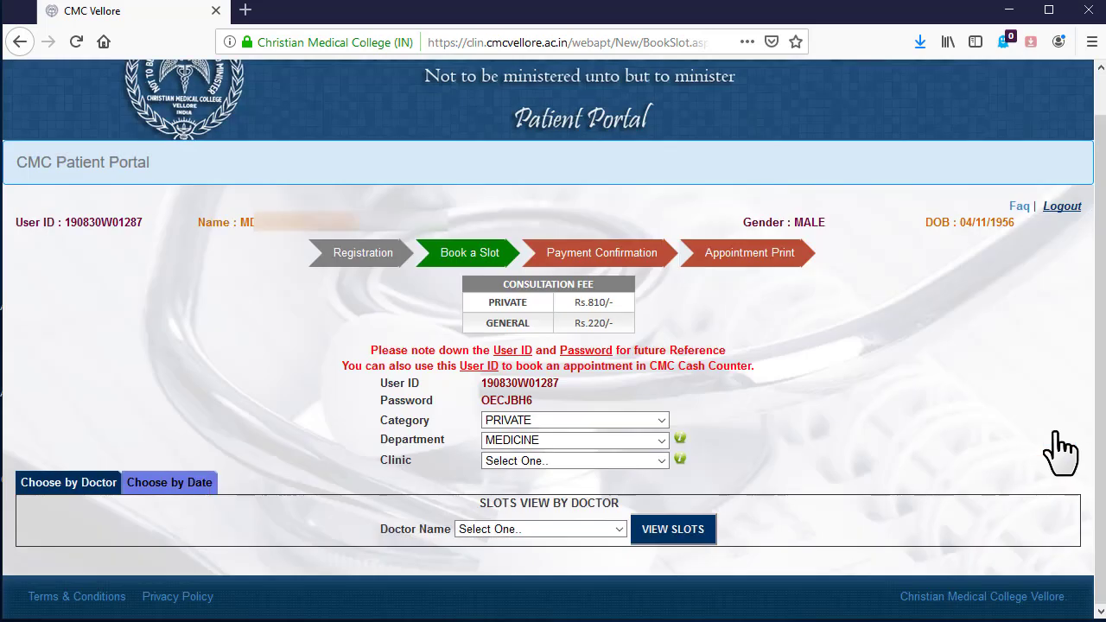
pyautogui.click(629, 461)
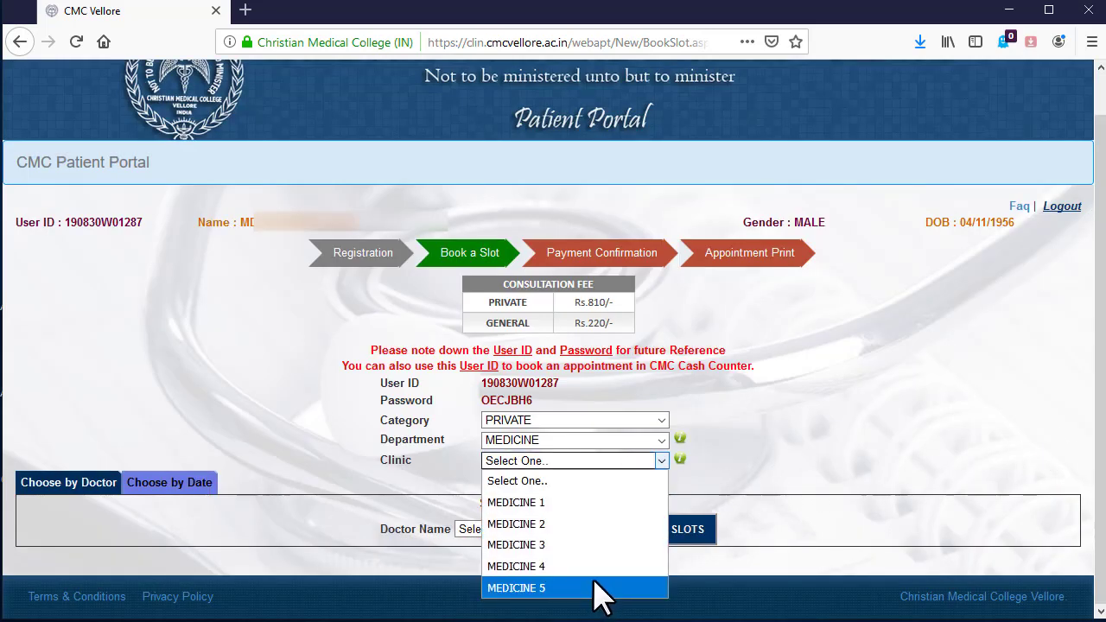
pyautogui.click(581, 502)
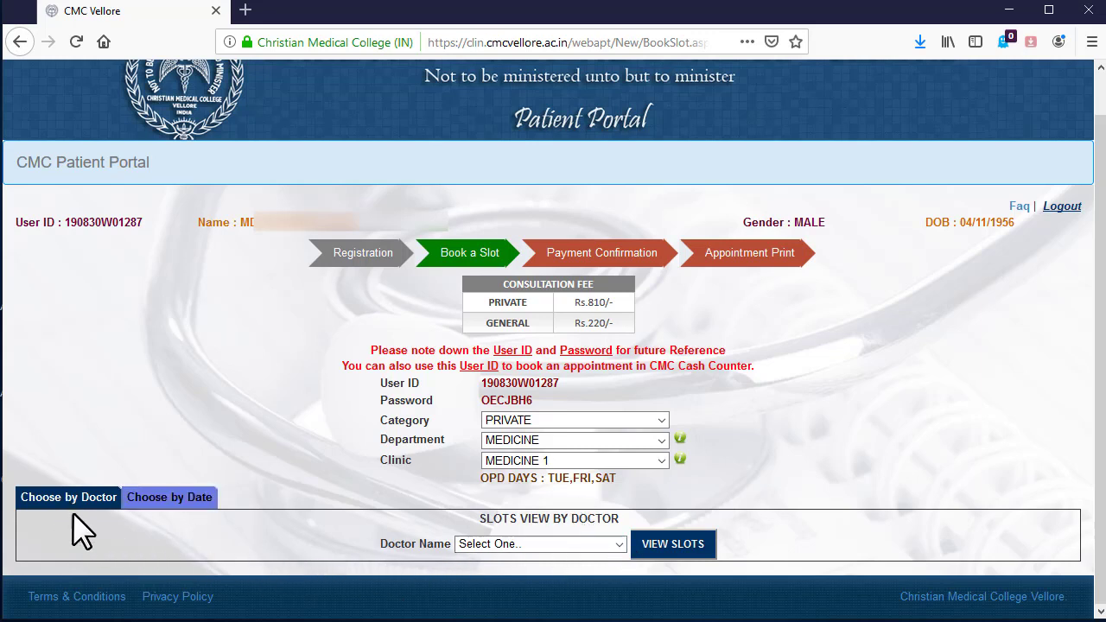
# - Check two MEDICINE 1 doctors, both showing no online slots within 90 days
pyautogui.click(541, 544)
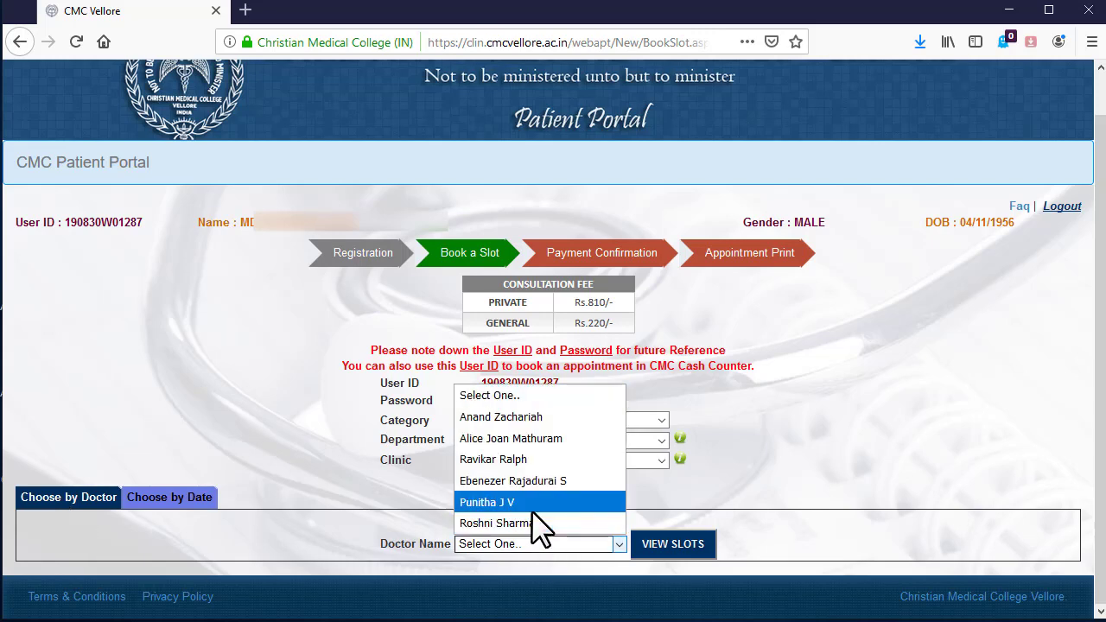
pyautogui.click(531, 523)
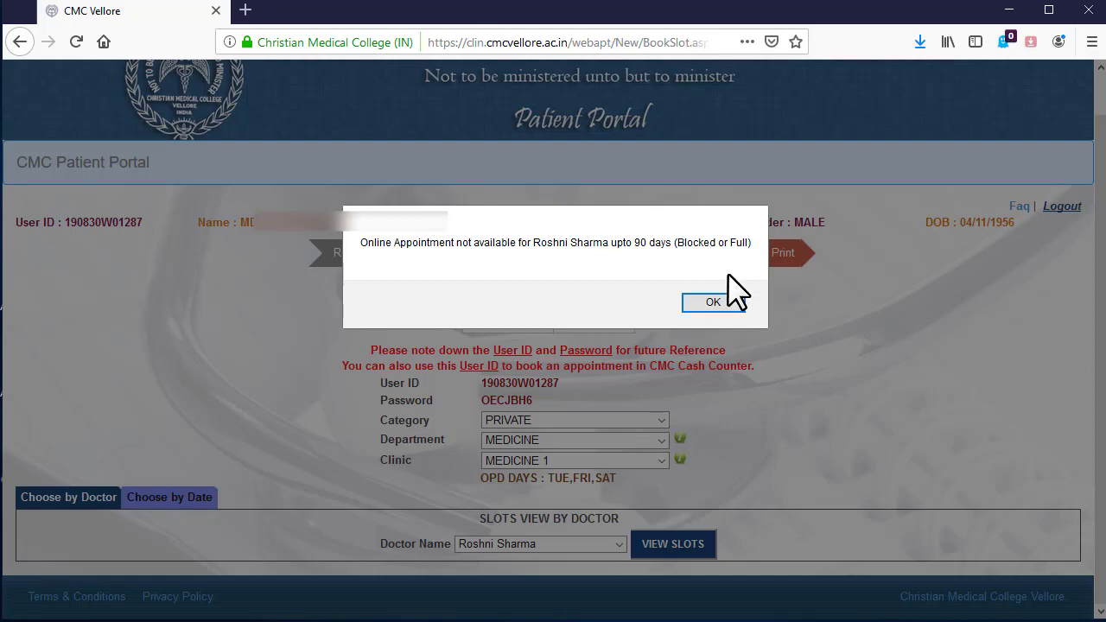
pyautogui.click(724, 307)
pyautogui.click(615, 548)
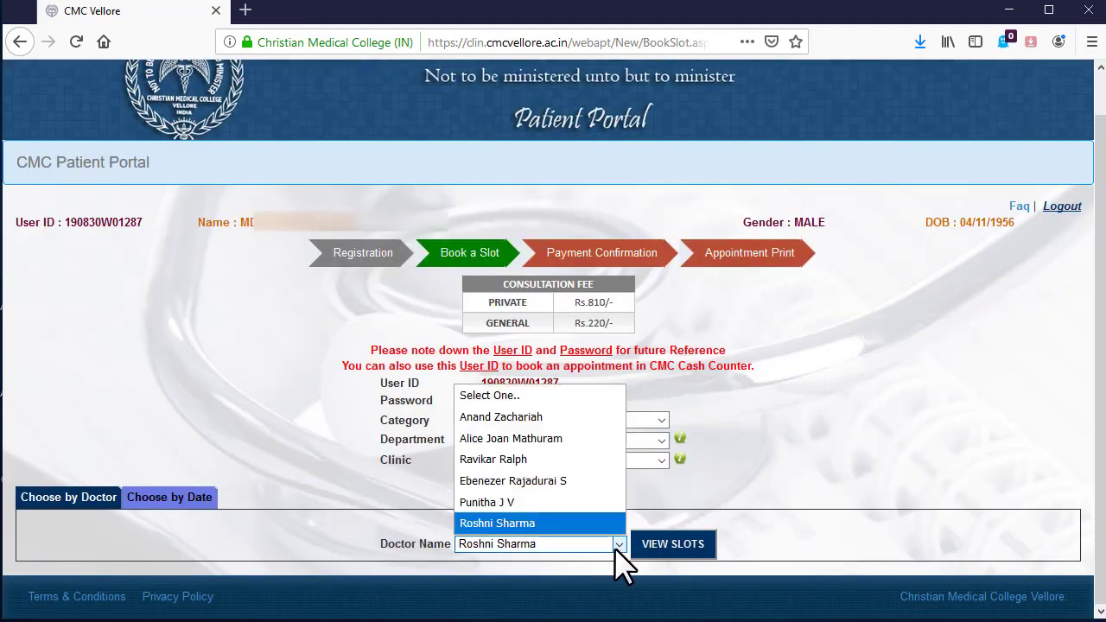
pyautogui.click(568, 409)
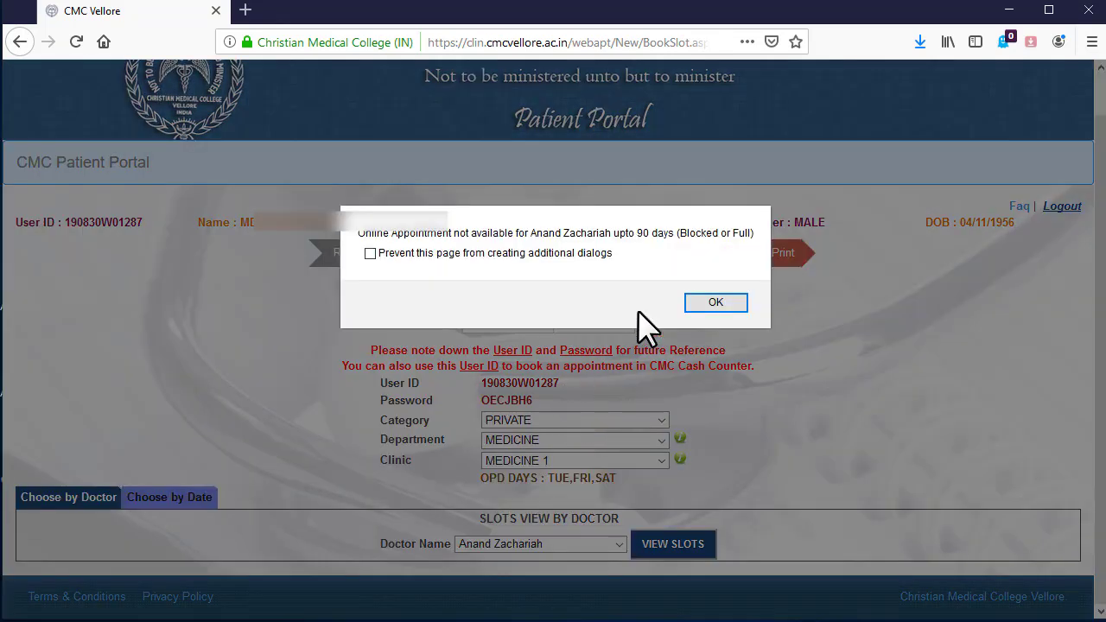
pyautogui.click(716, 304)
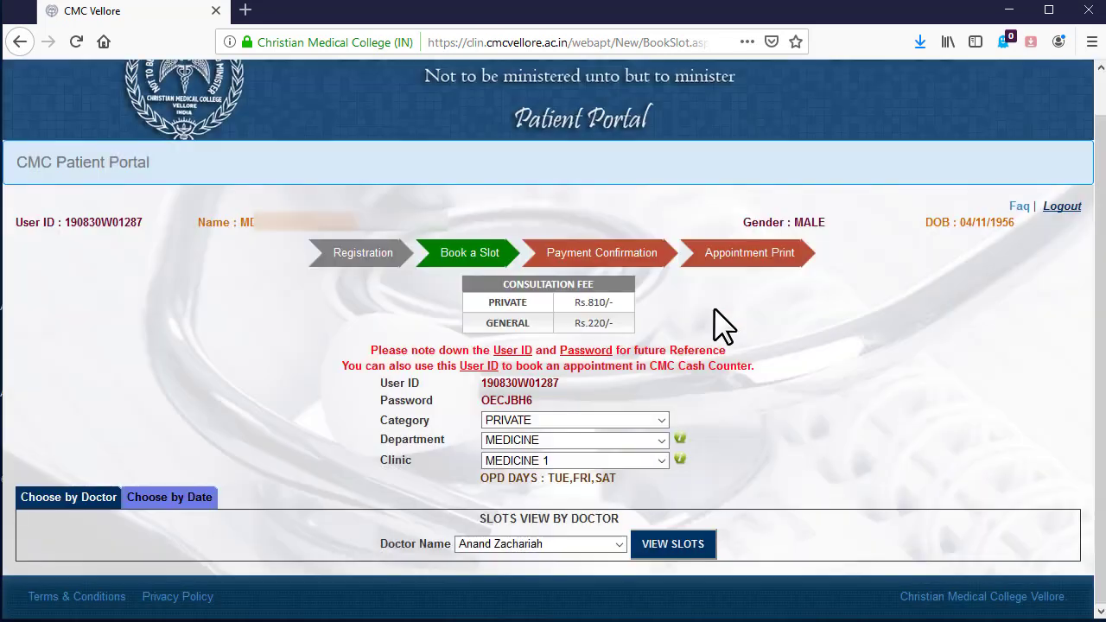
# - In the Choose by Date view, go to November 2019 and try 26/11/2019, which is unavailable
pyautogui.click(205, 505)
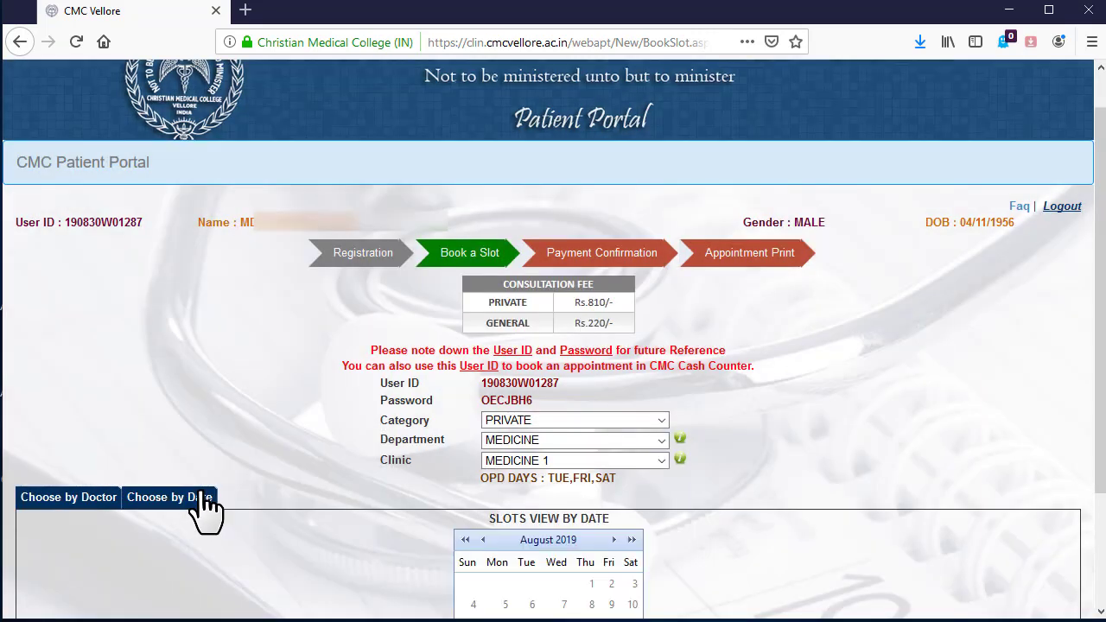
pyautogui.scroll(-3, 579, 510)
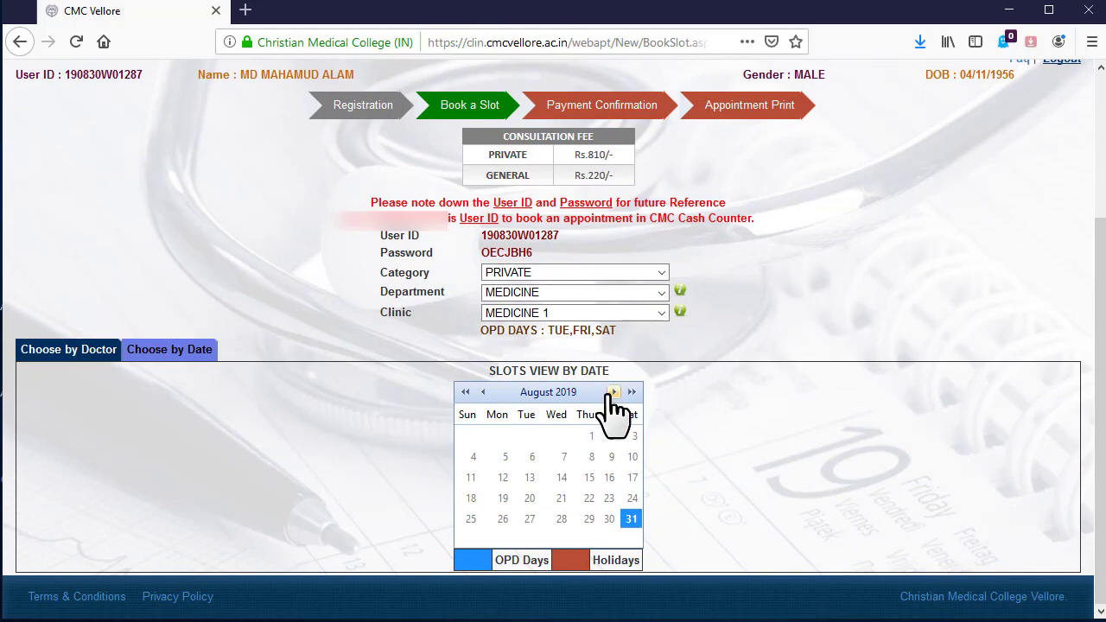
pyautogui.click(613, 394)
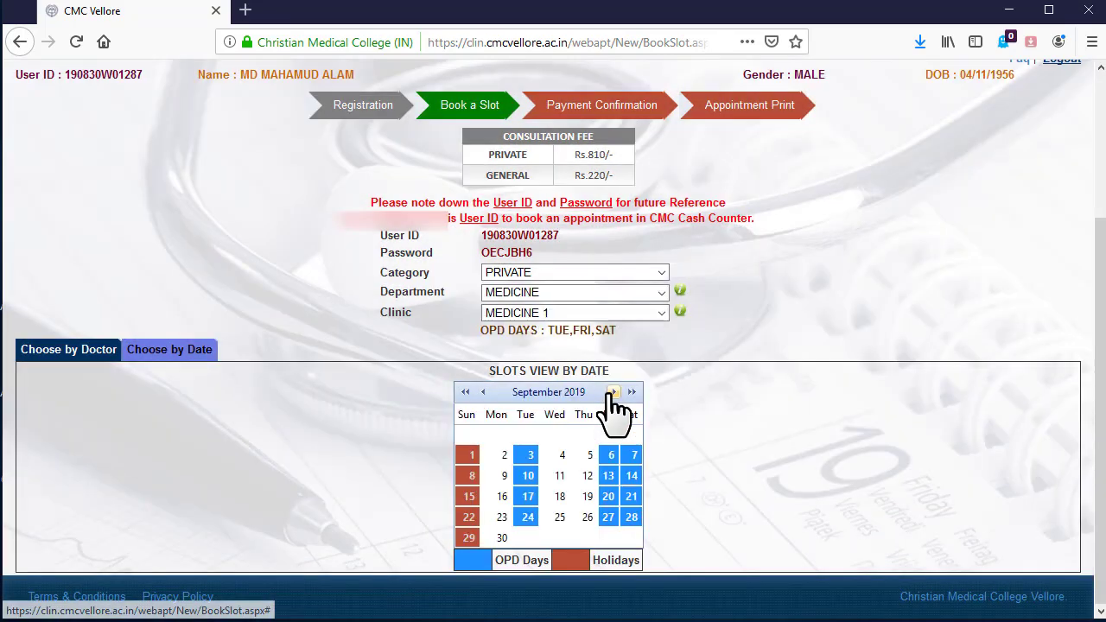
pyautogui.click(613, 393)
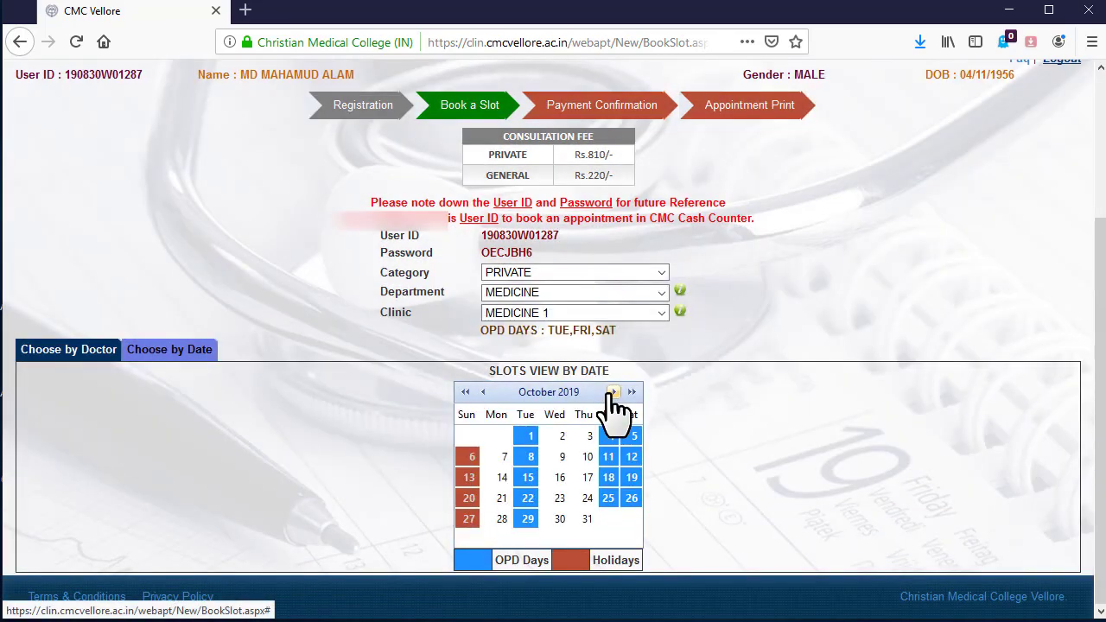
pyautogui.click(613, 394)
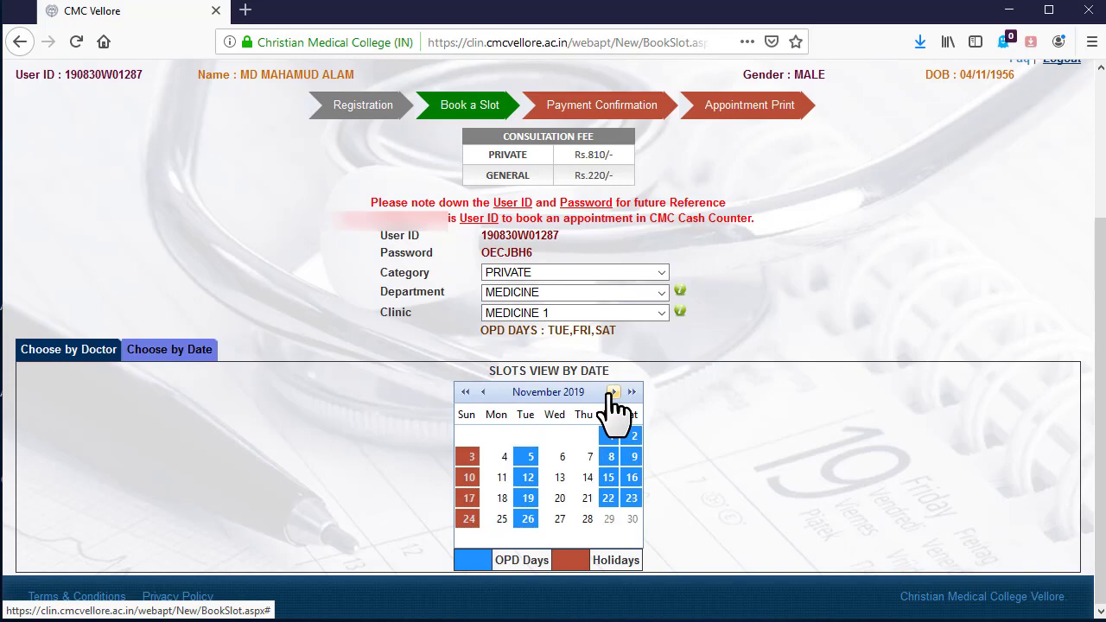
pyautogui.click(529, 520)
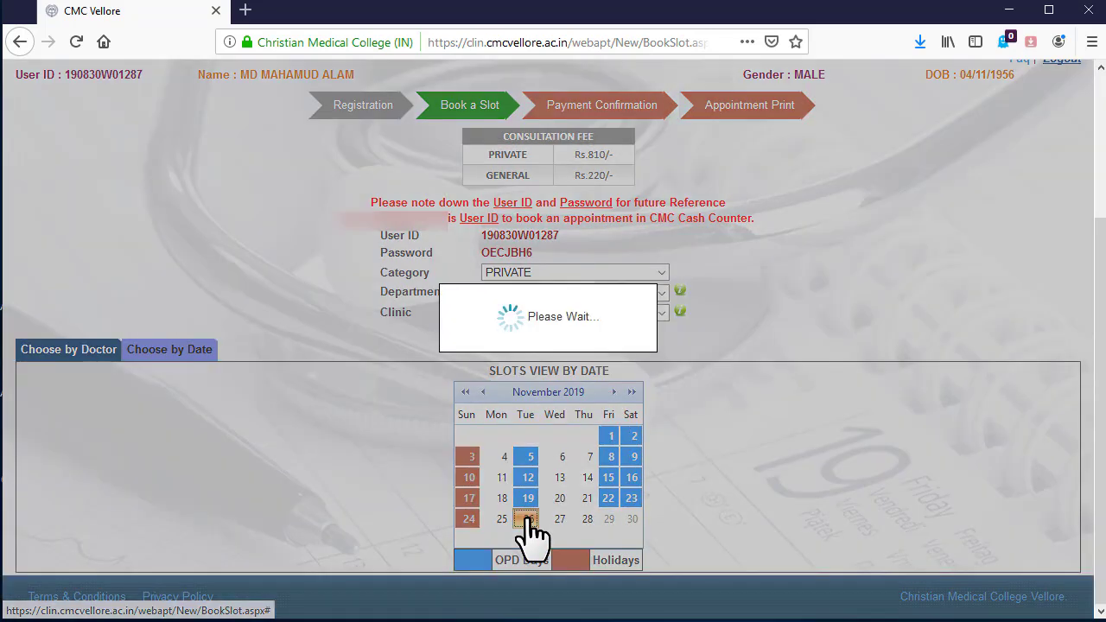
pyautogui.click(673, 303)
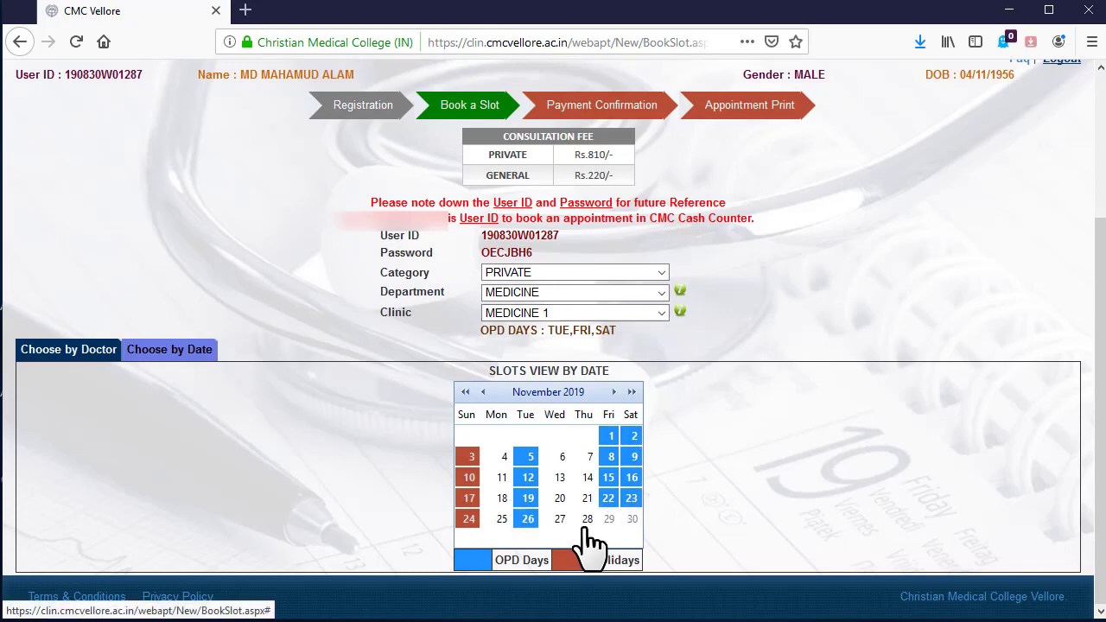
pyautogui.click(529, 519)
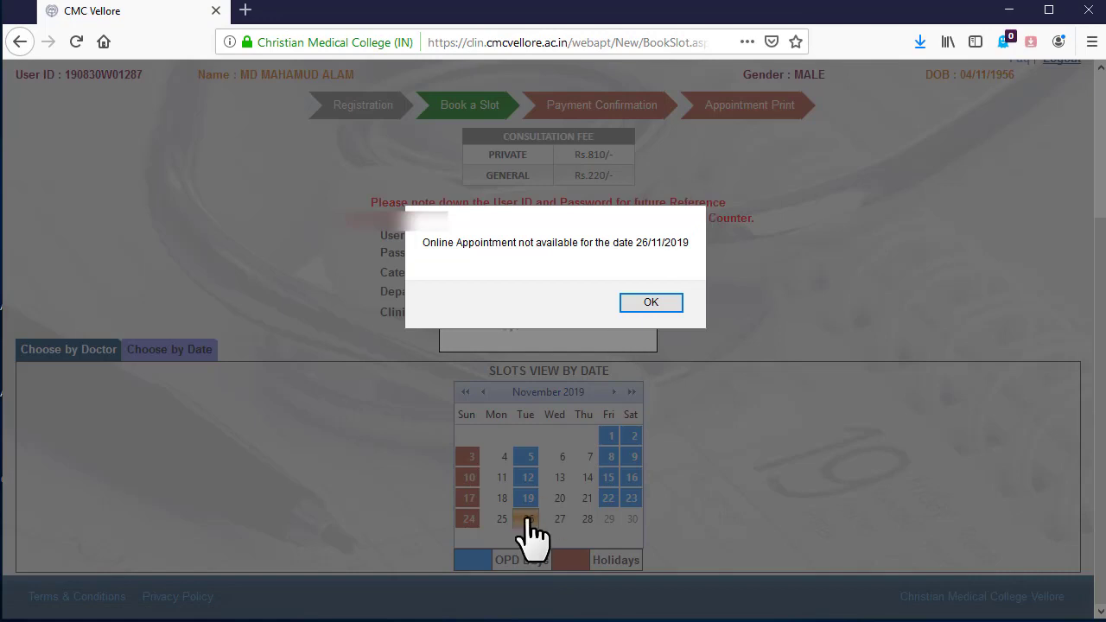
pyautogui.click(669, 307)
# - Switch the clinic to MEDICINE 2 and list doctors available on 28/11/2019
pyautogui.click(640, 312)
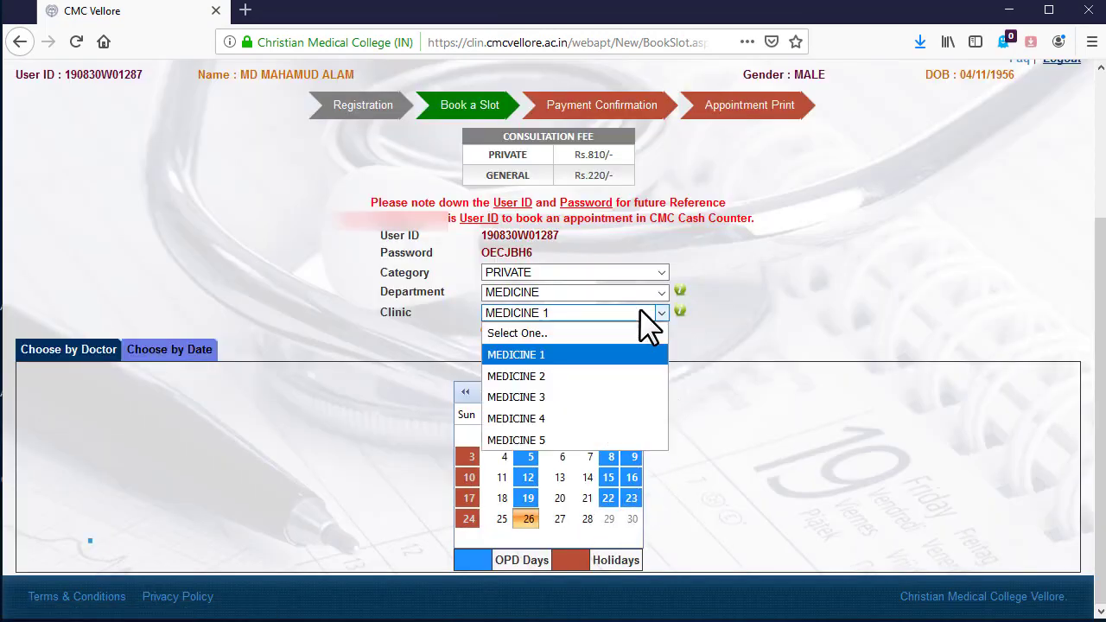
pyautogui.click(630, 374)
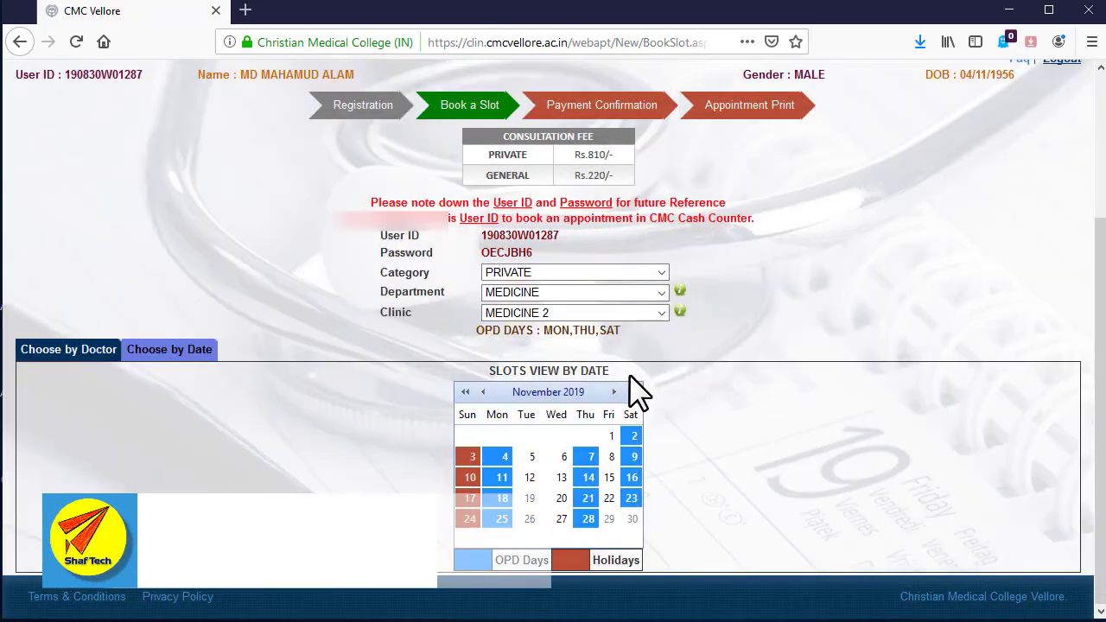
pyautogui.click(589, 520)
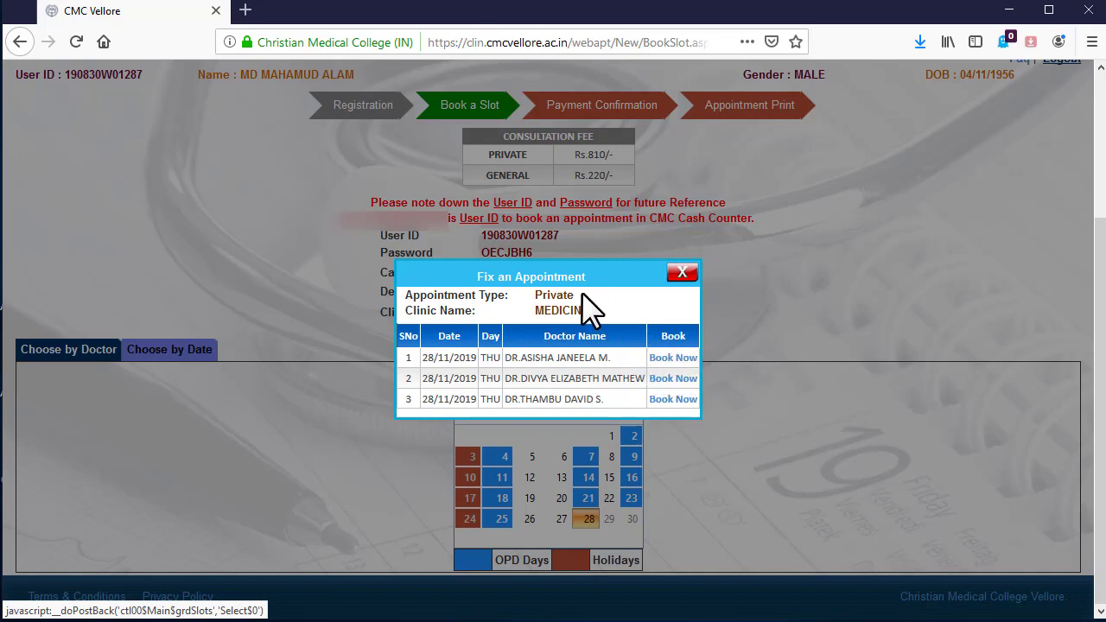
# - Book the 28/11/2019 MEDICINE 2 appointment with the first listed doctor and confirm it
pyautogui.click(679, 358)
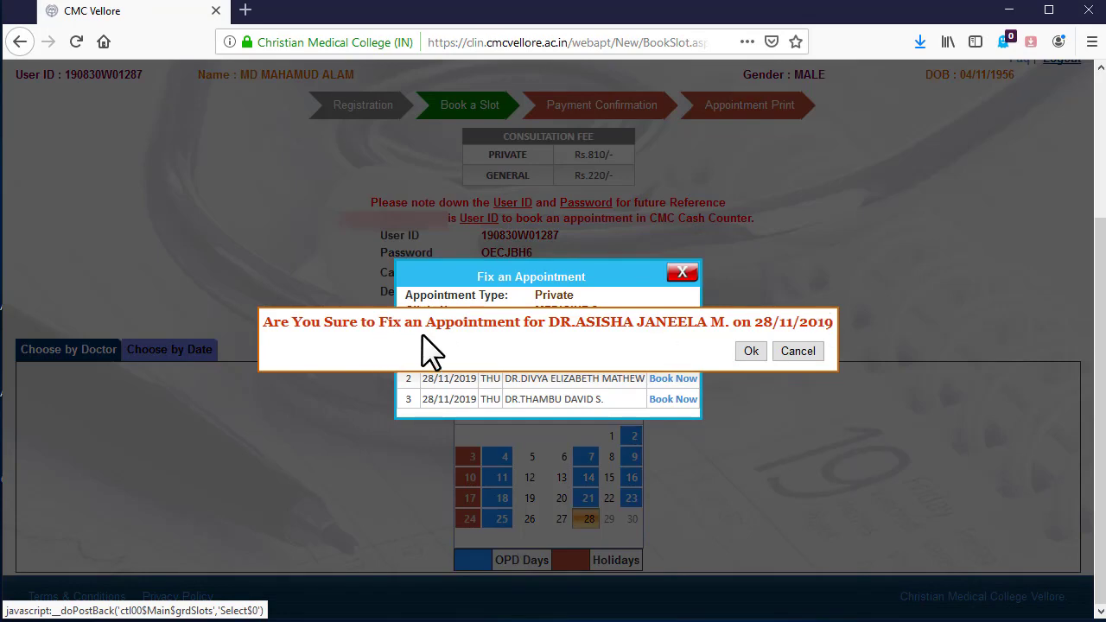
pyautogui.click(762, 353)
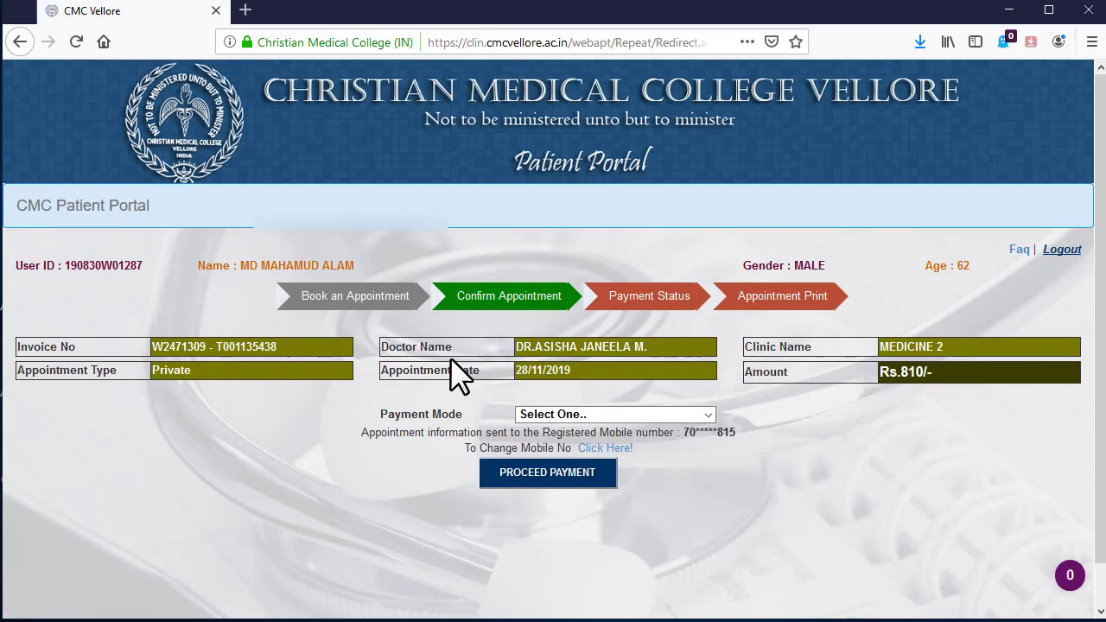
# - Set the payment mode to CREDIT / DEBIT CARD for the Rs 220.00 appointment fee
pyautogui.click(712, 414)
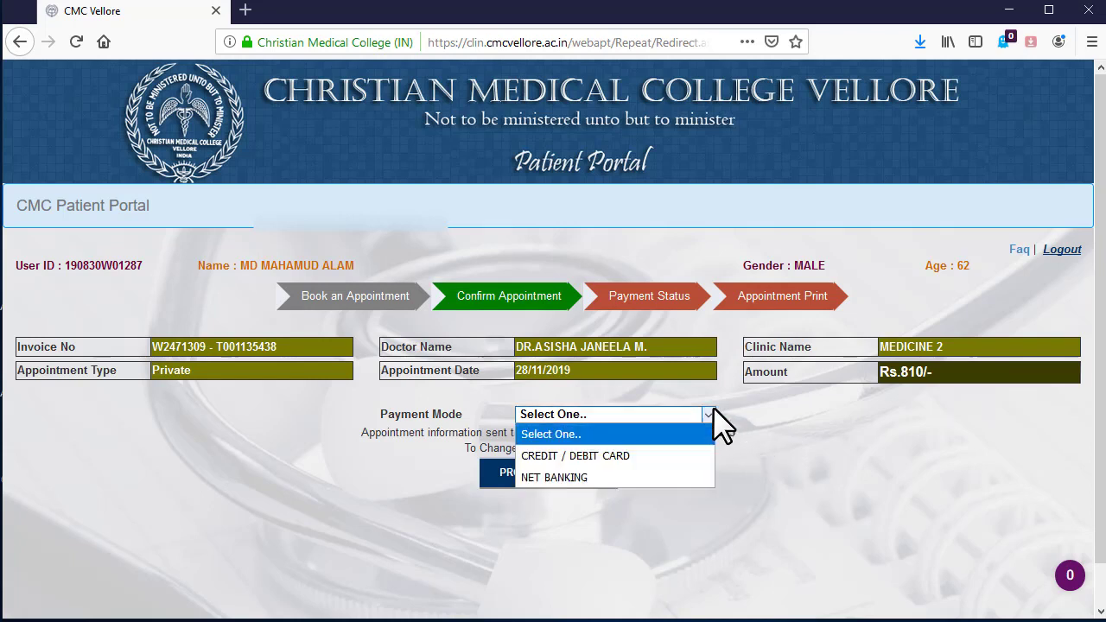
pyautogui.click(652, 462)
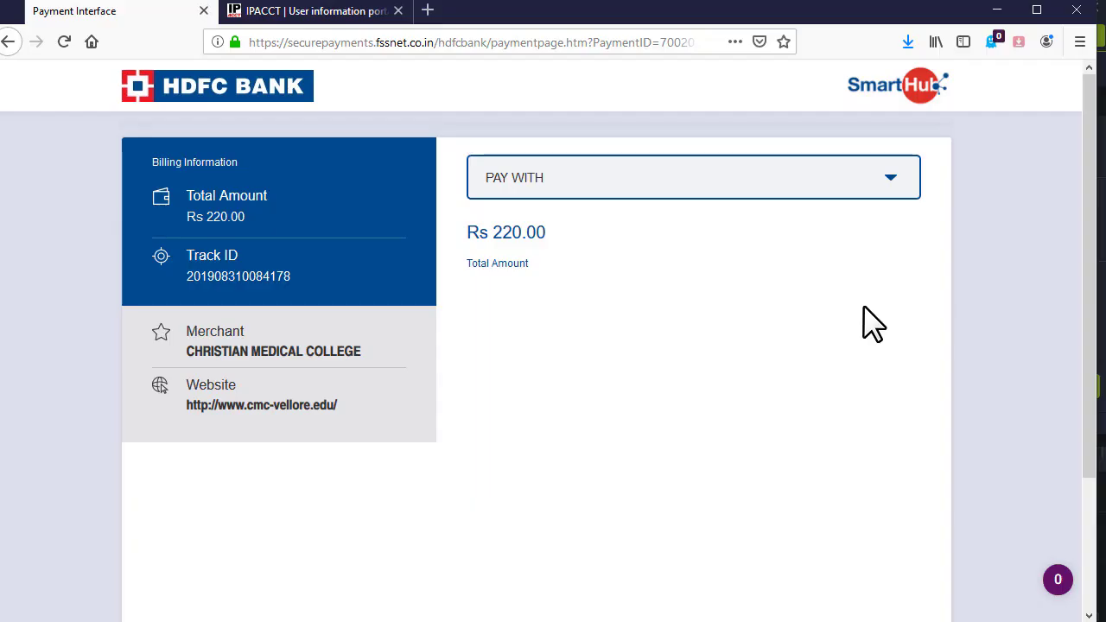
# - Pay Rs 220.00 by Other Bank Debit Card, entering the card details and captcha
pyautogui.click(716, 205)
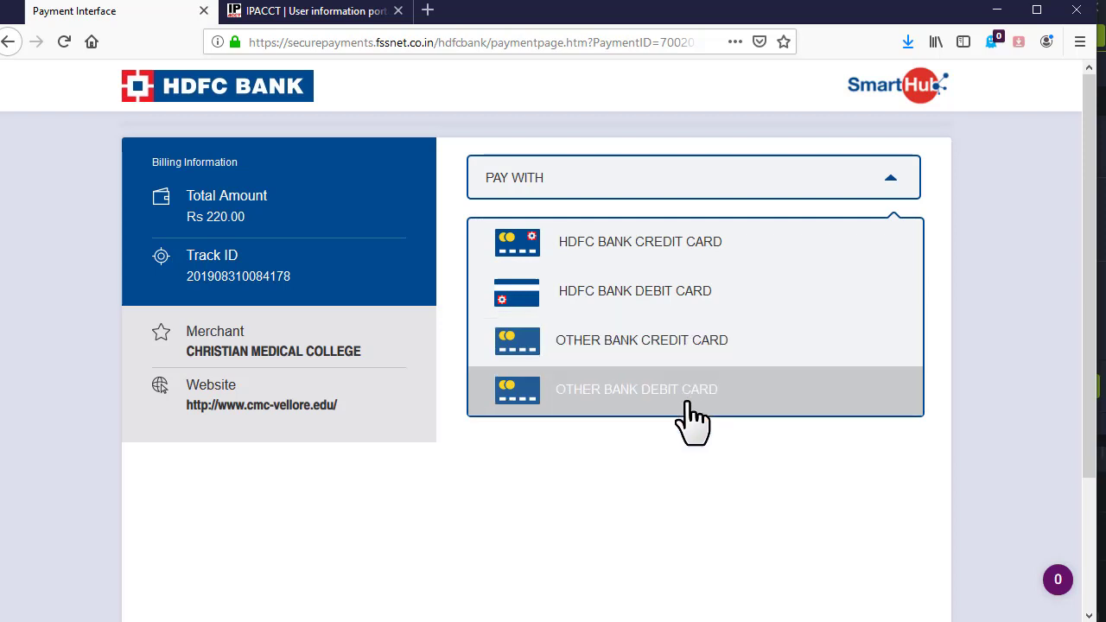
pyautogui.click(679, 391)
pyautogui.click(560, 261)
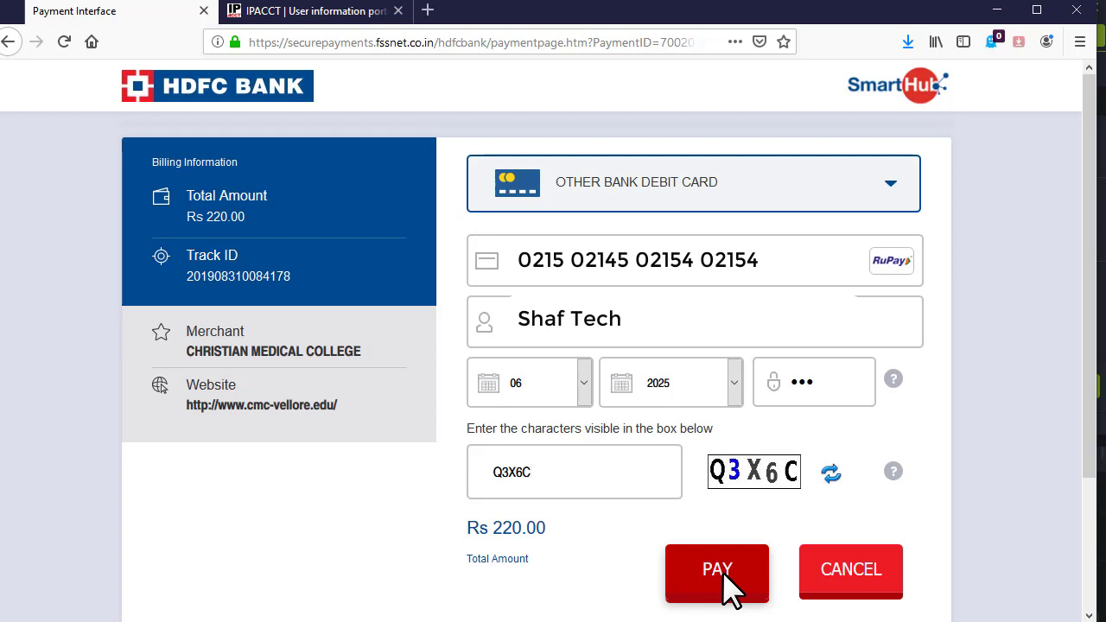
pyautogui.click(729, 585)
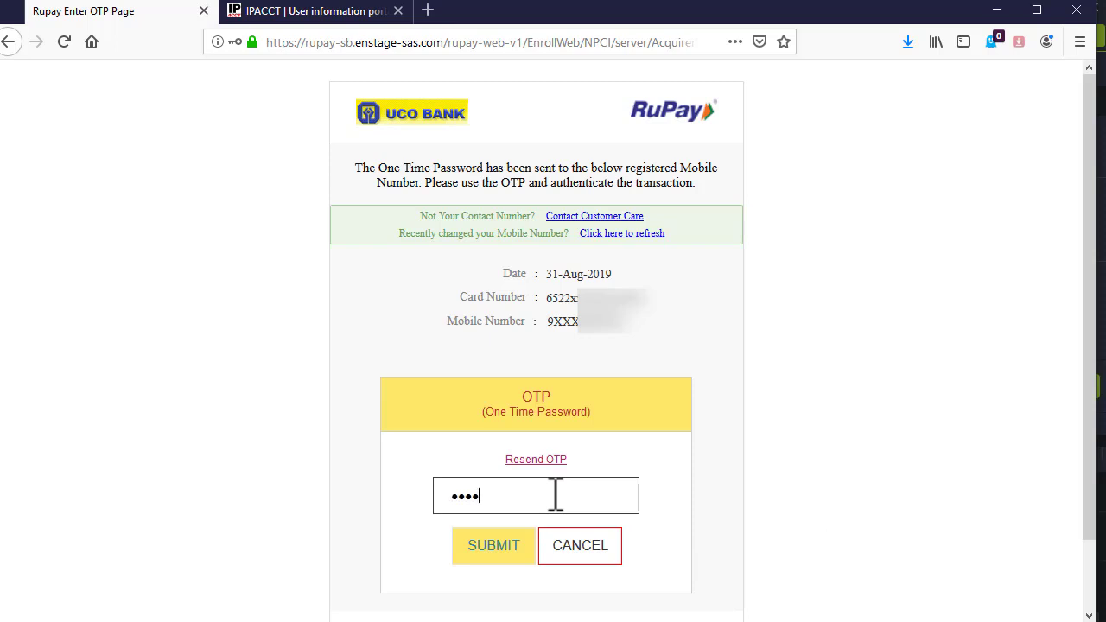
# - Enter the one-time password on the RuPay OTP page and submit it
pyautogui.write('••')
pyautogui.click(510, 558)
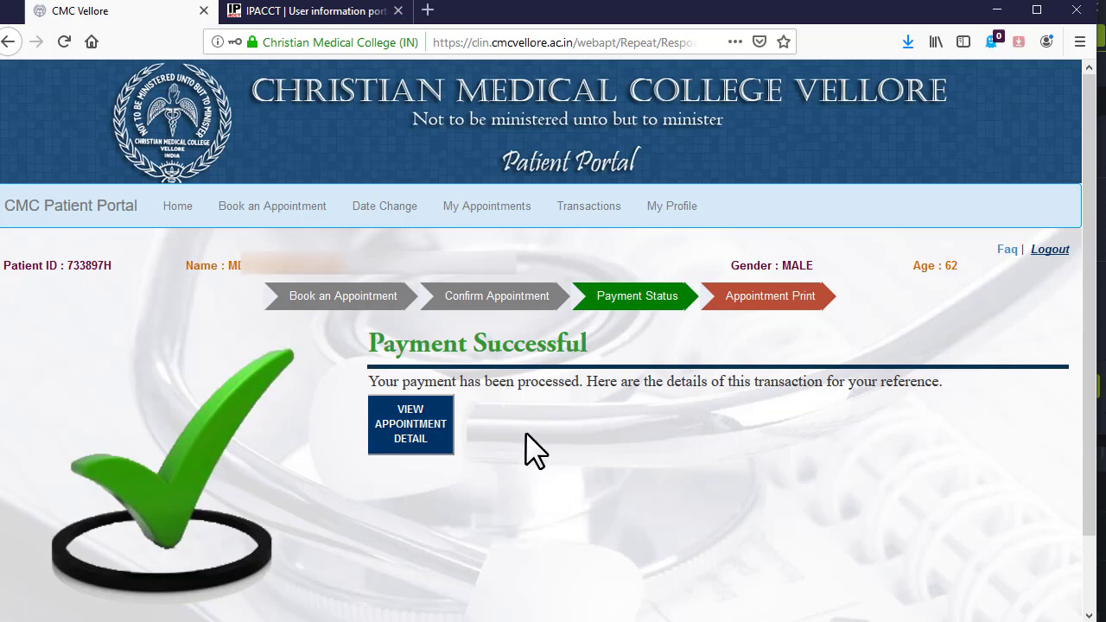
# - Display the GASTROENTEROLOGY CLINIC appointment slip for 29/11/2019 with Rs. 220/- paid
pyautogui.click(440, 445)
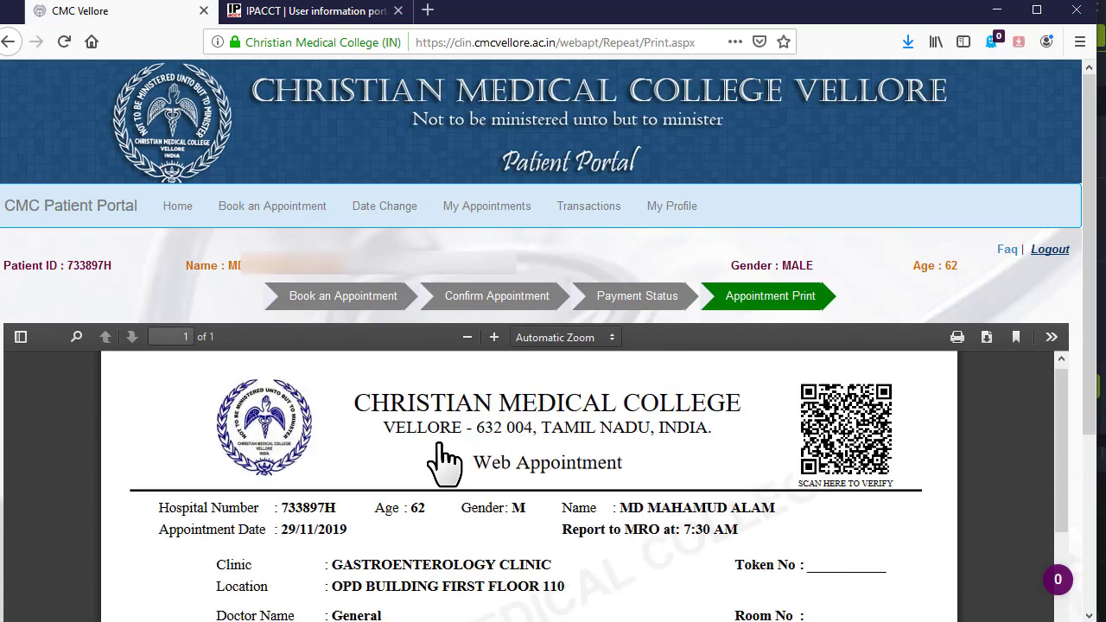
pyautogui.scroll(-3, 446, 460)
pyautogui.scroll(-8, 446, 461)
pyautogui.scroll(5, 446, 461)
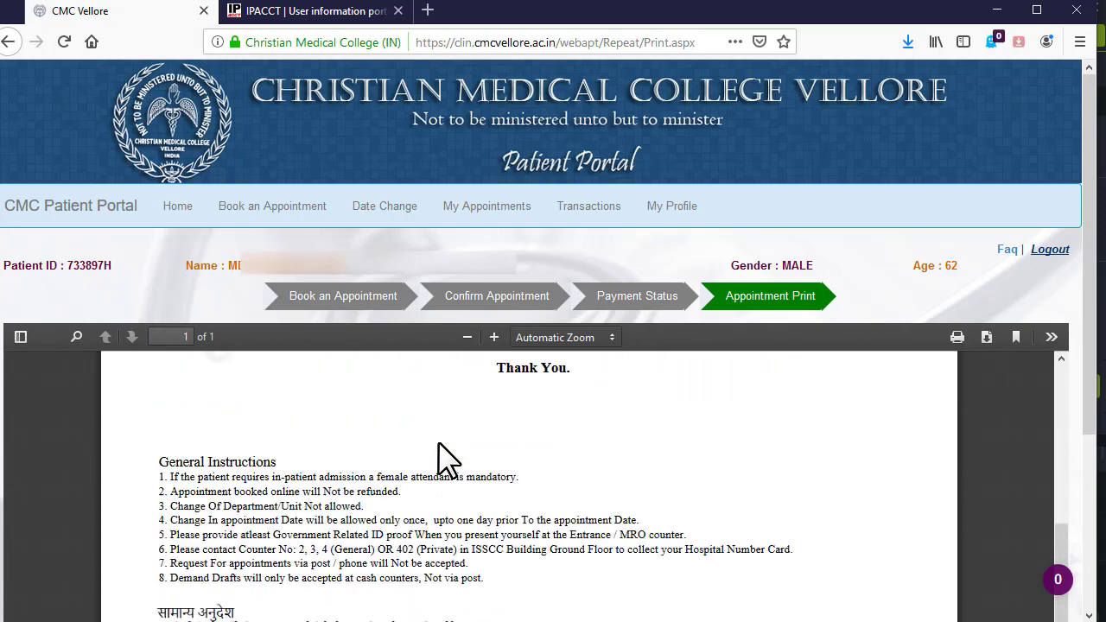
pyautogui.scroll(5, 446, 461)
pyautogui.scroll(-2, 446, 461)
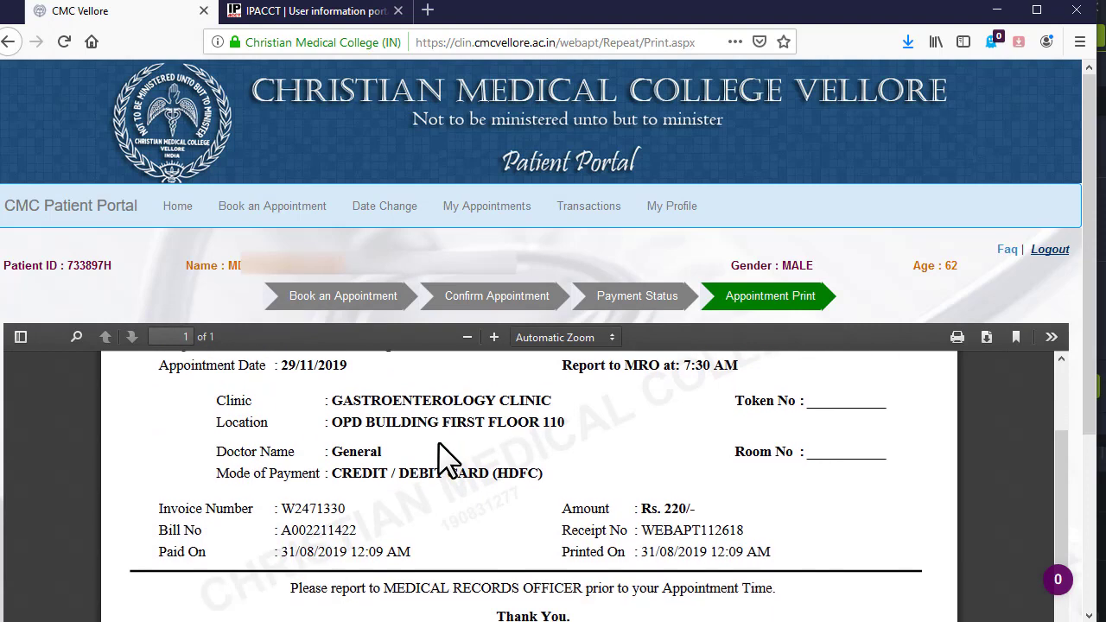